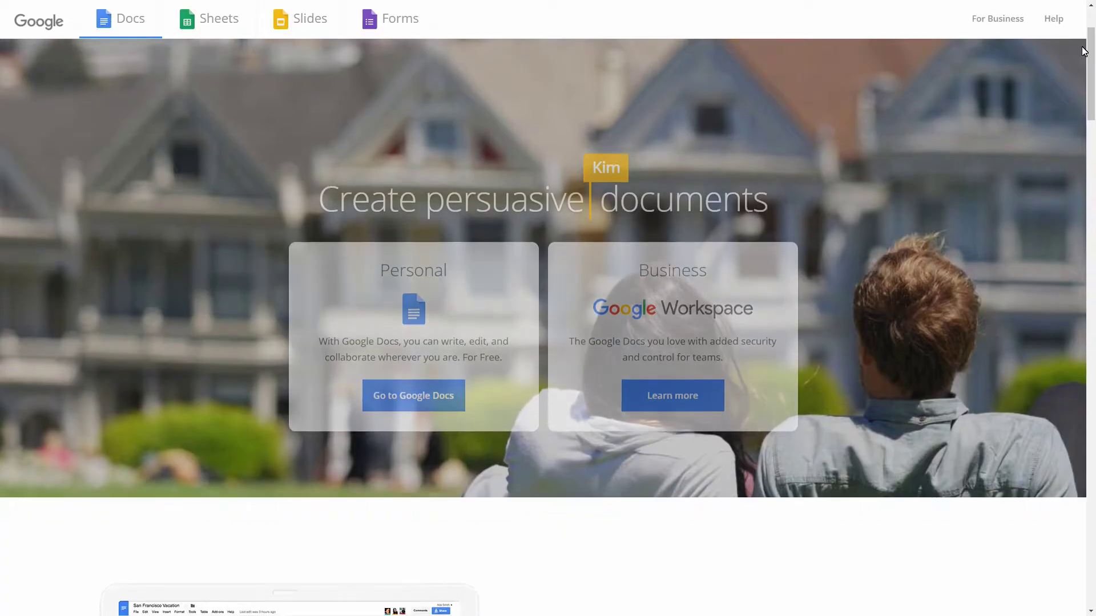
Scroll down the Google Docs landing page to the 'Get a head start with templates' section
scroll(1082, 51, "down", 3)
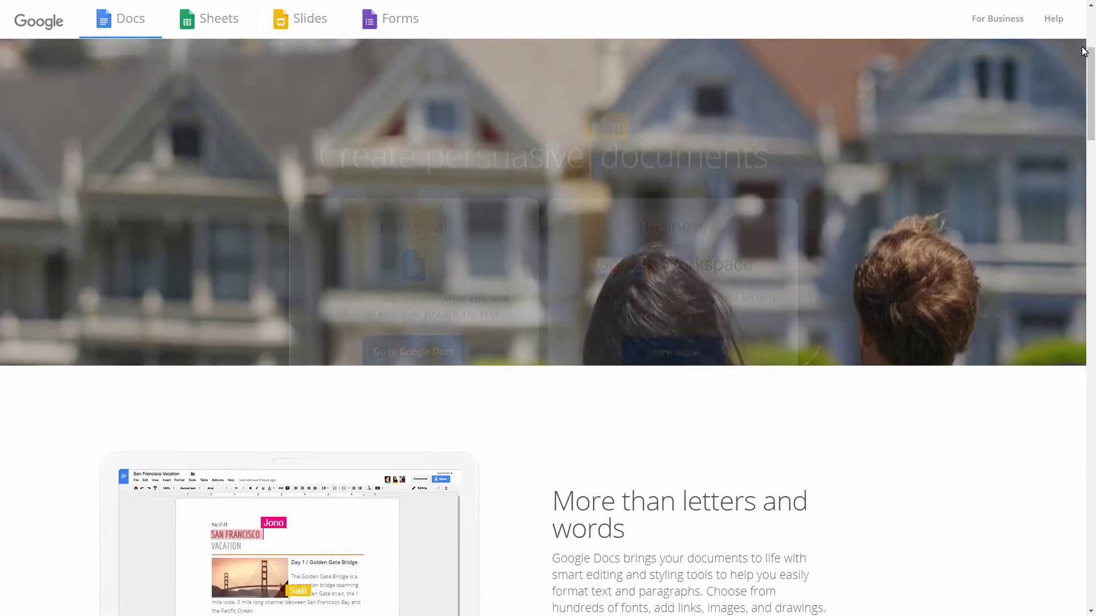
scroll(1083, 51, "down", 3)
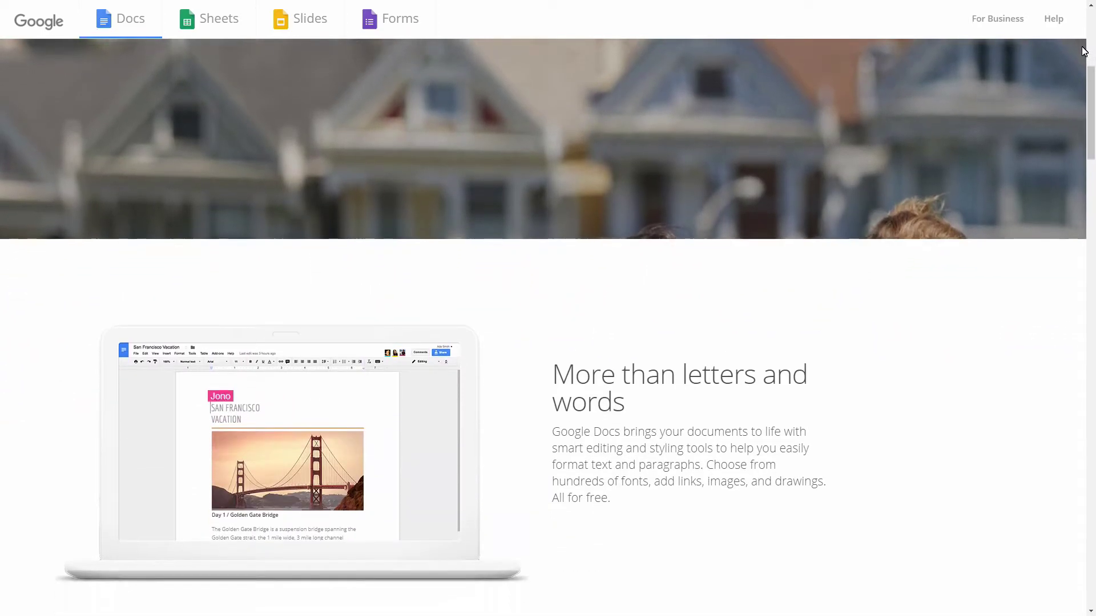
scroll(1082, 52, "down", 3)
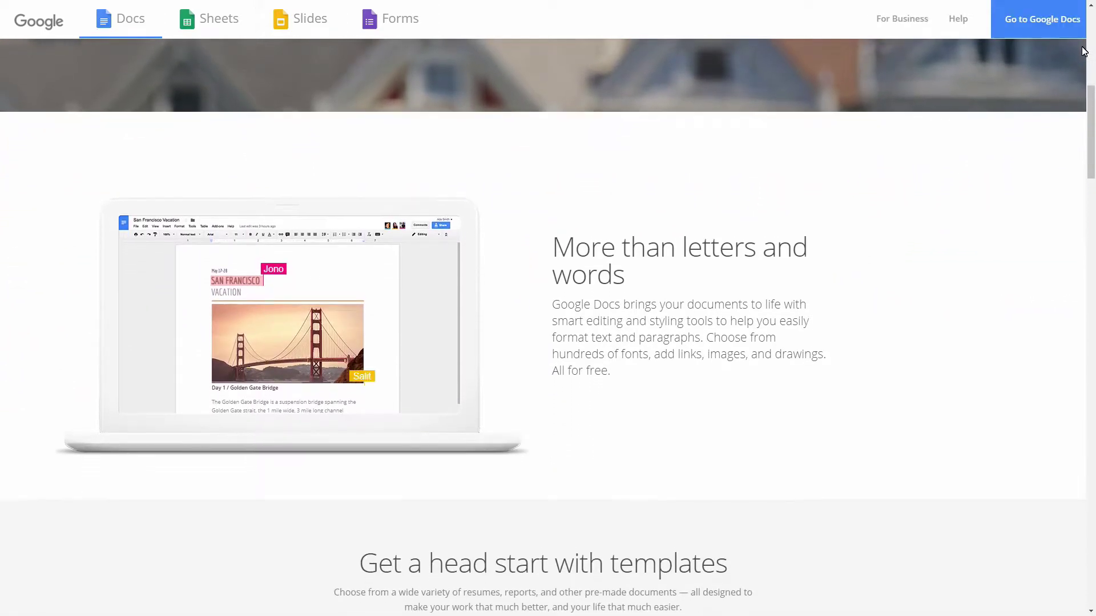
scroll(1082, 52, "down", 3)
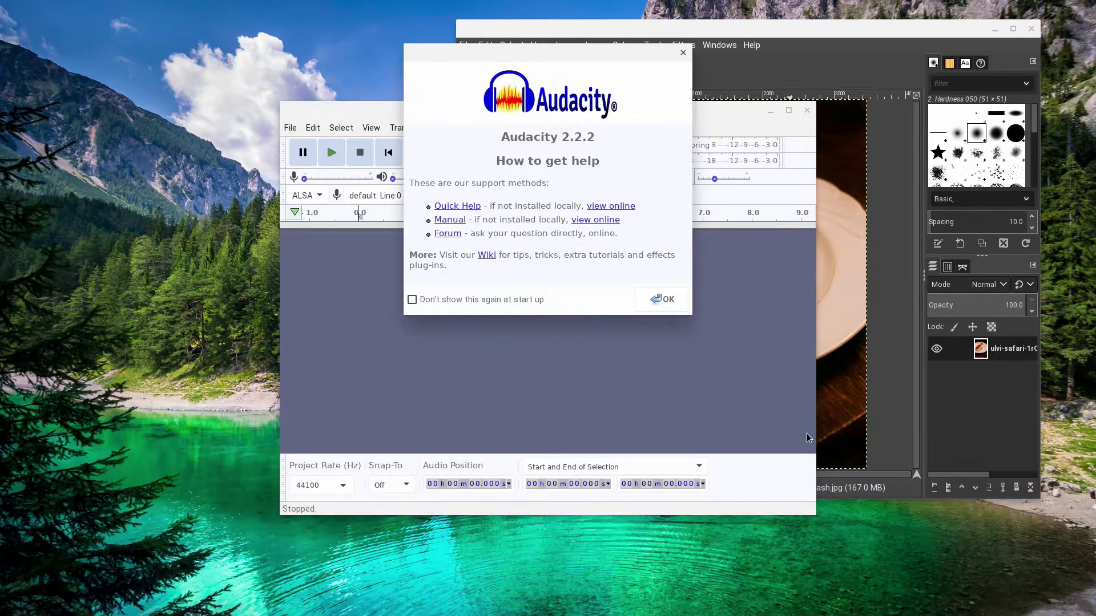
Dismiss Audacity's help notice, shift its window left, and copy both cottage_blender files to Linux files
left_click(659, 304)
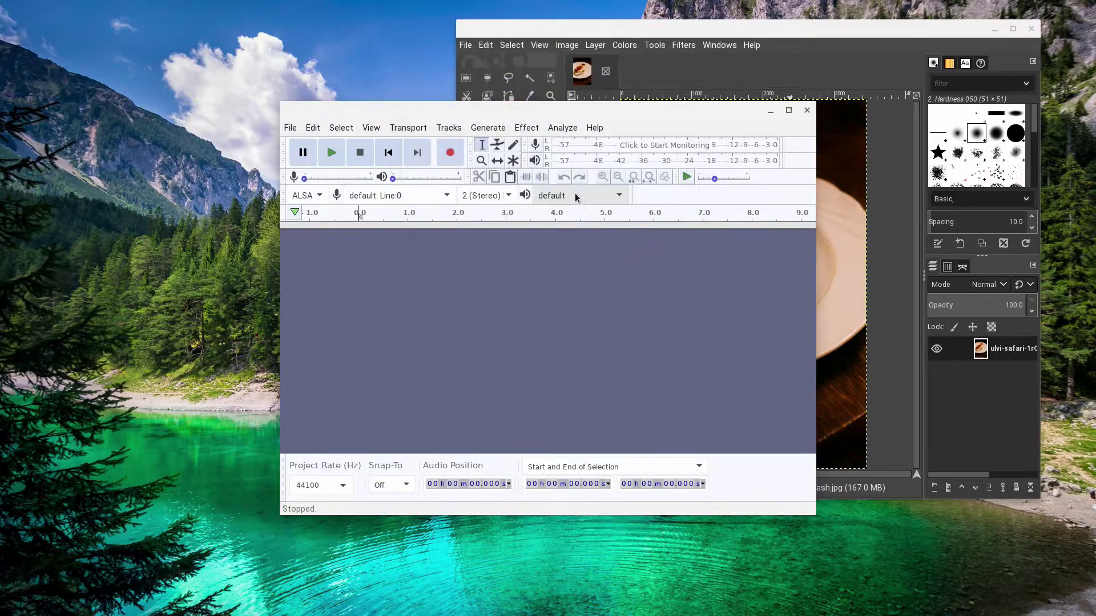
left_click_drag(582, 110, 386, 149)
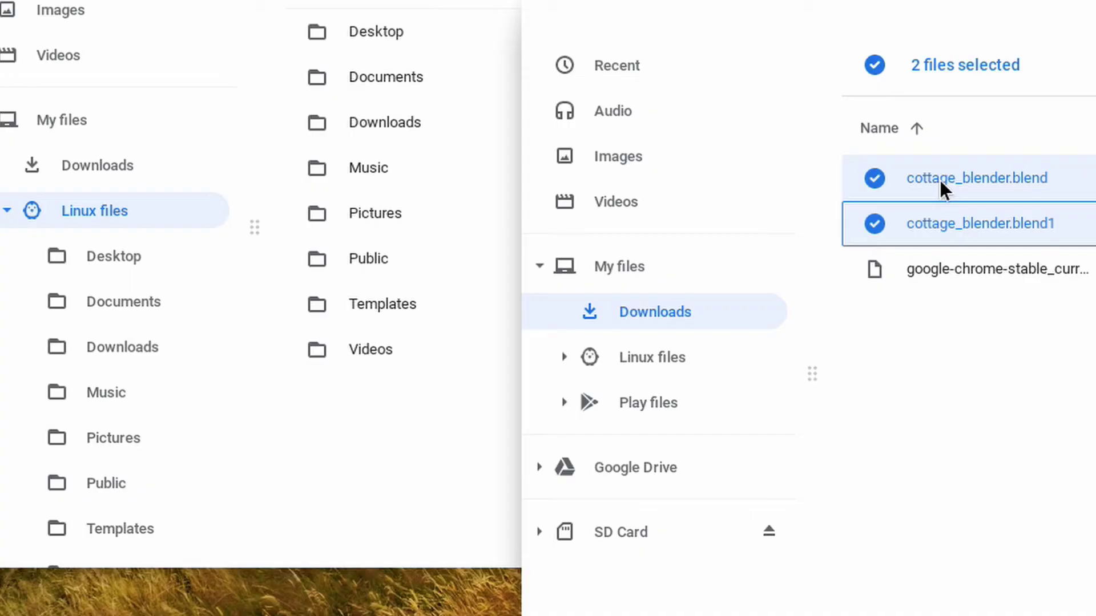
left_click_drag(942, 188, 46, 211)
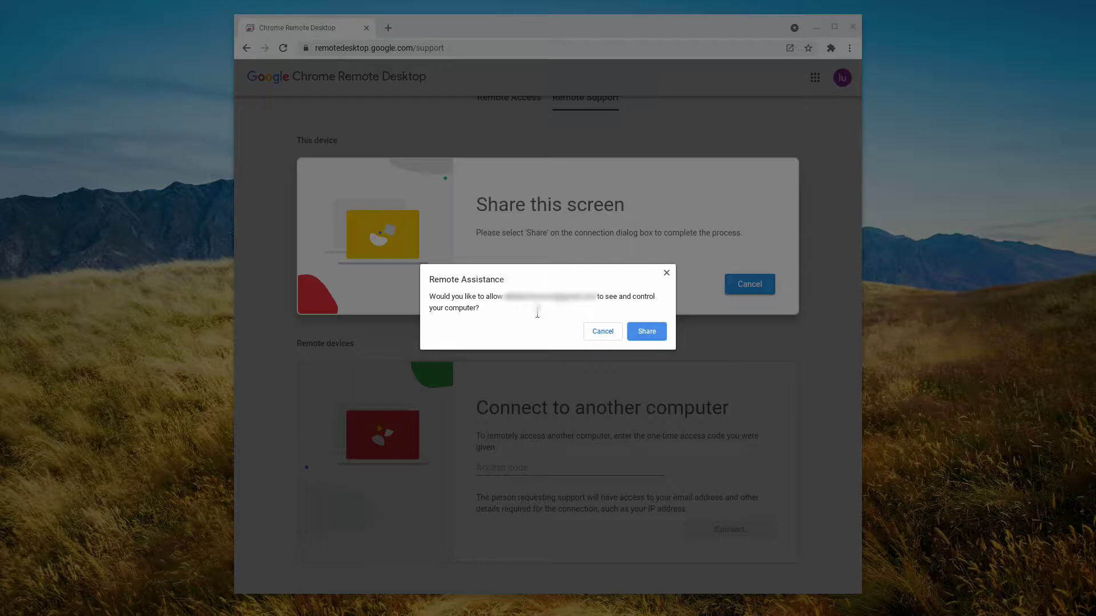
Approve the Remote Assistance prompt so the remote helper can view and control this screen
left_click(640, 332)
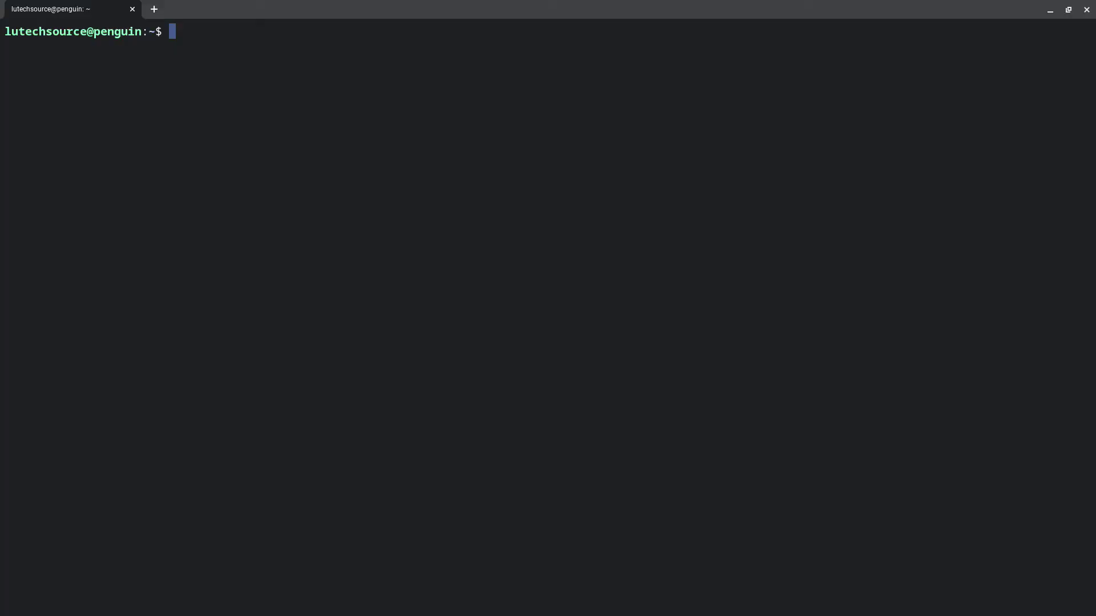
Run lscpu and highlight the 'Architecture: x86_64' line in its output
type("scp")
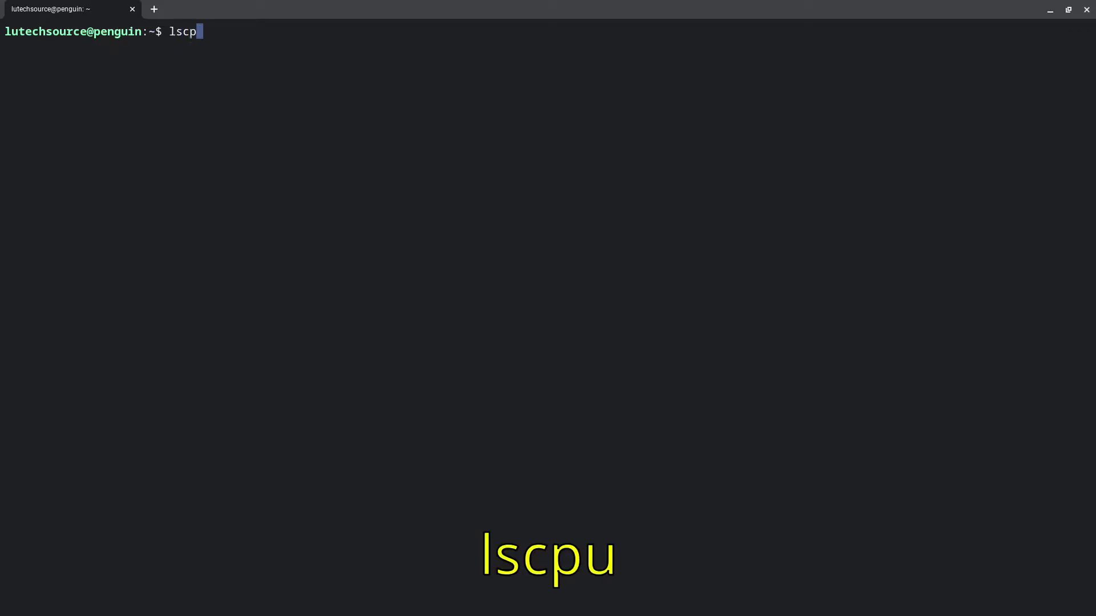
type("u")
key("Return")
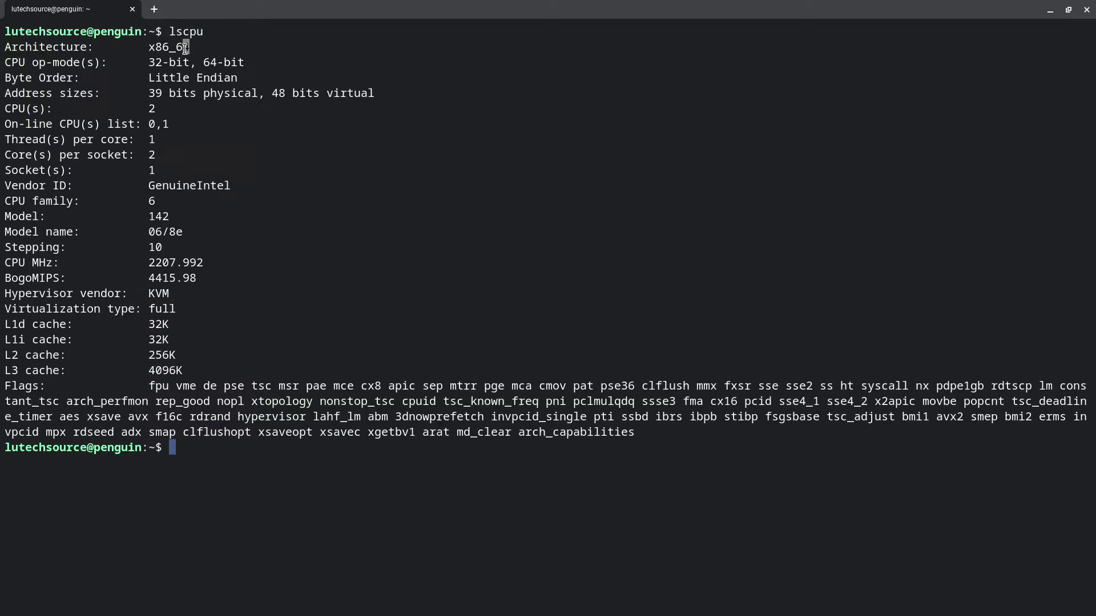
left_click_drag(180, 48, 5, 48)
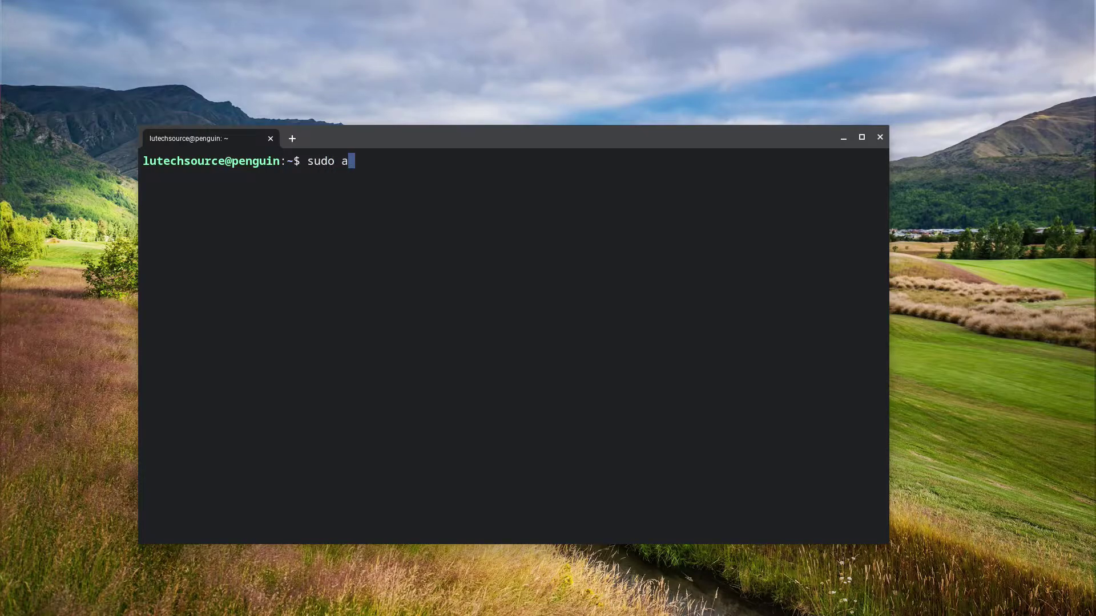
Run sudo apt-get install lxde and answer y to install the listed packages
type("pt-get inst")
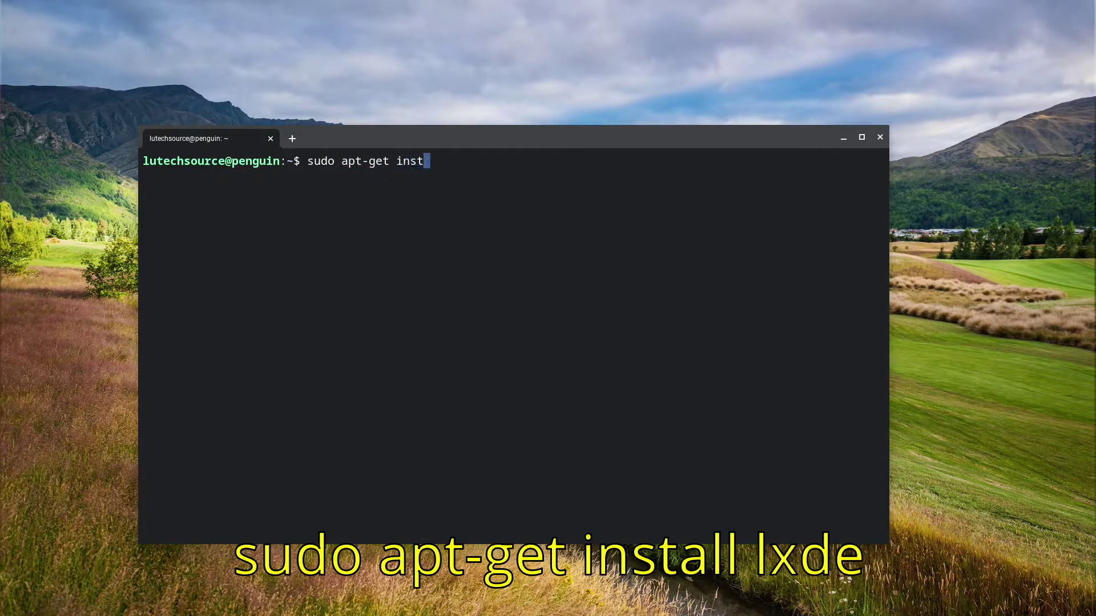
type("all lxde")
key("Return")
type("y")
key("Return")
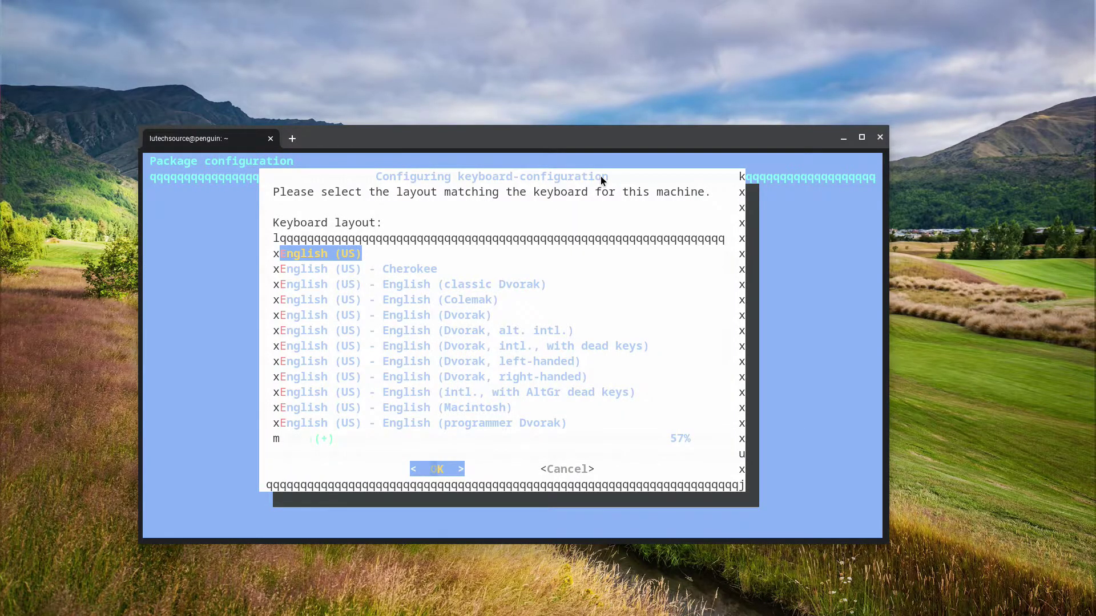
Keep the English (US) keyboard layout and add the second user to the netdev group
key("Return")
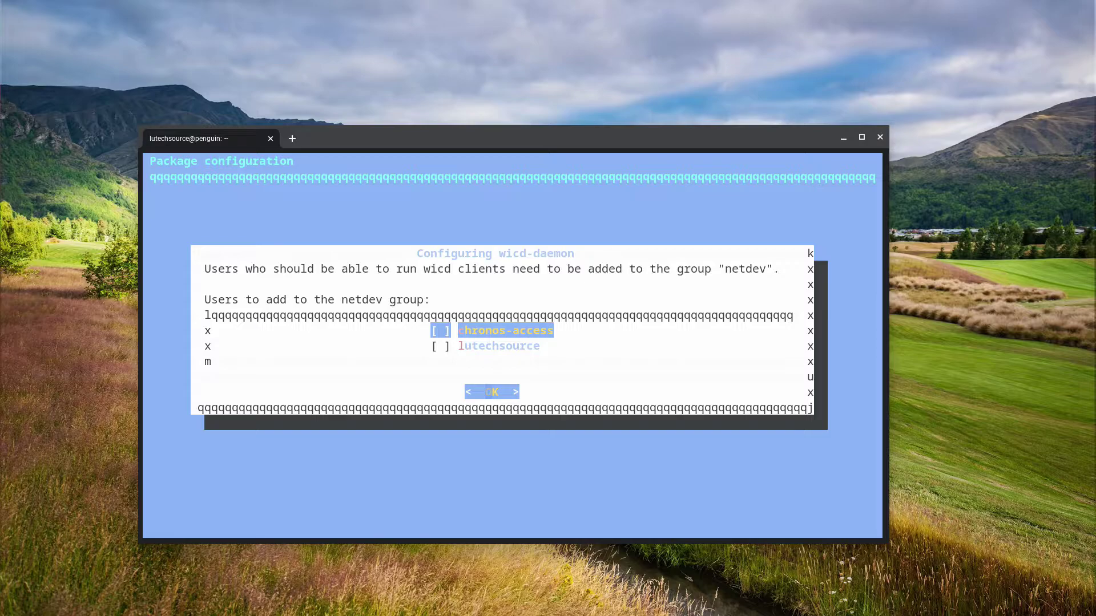
key("Down")
key("Return")
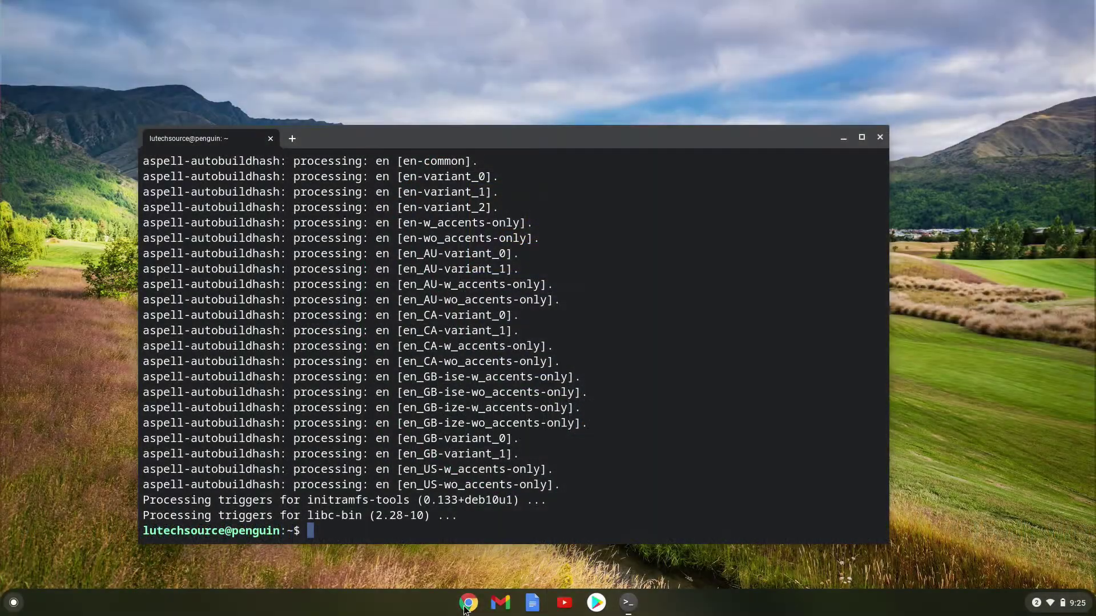
left_click(467, 603)
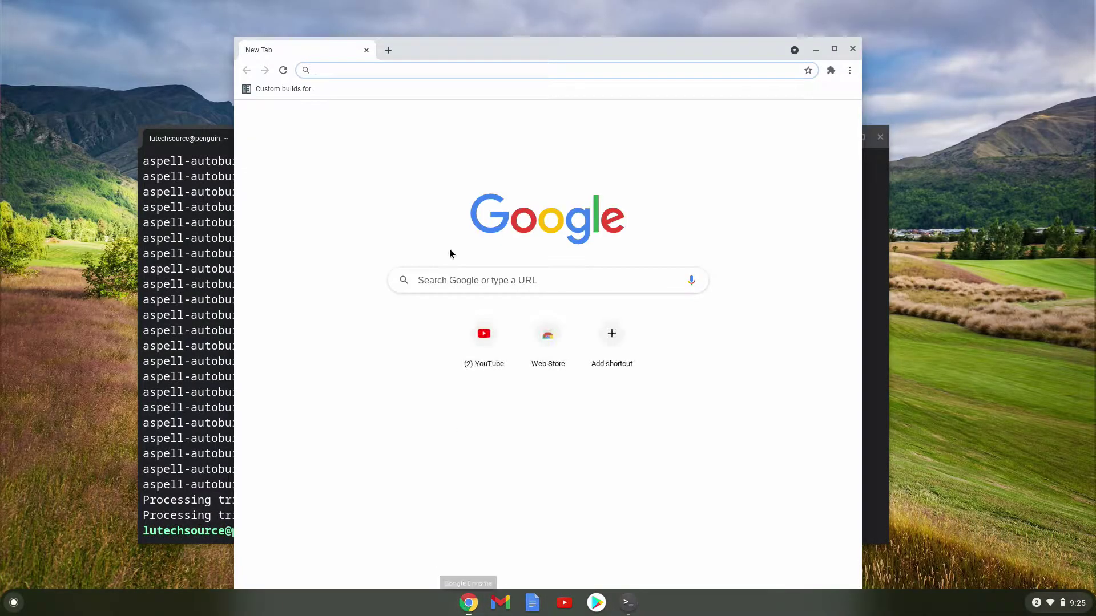
type("www.")
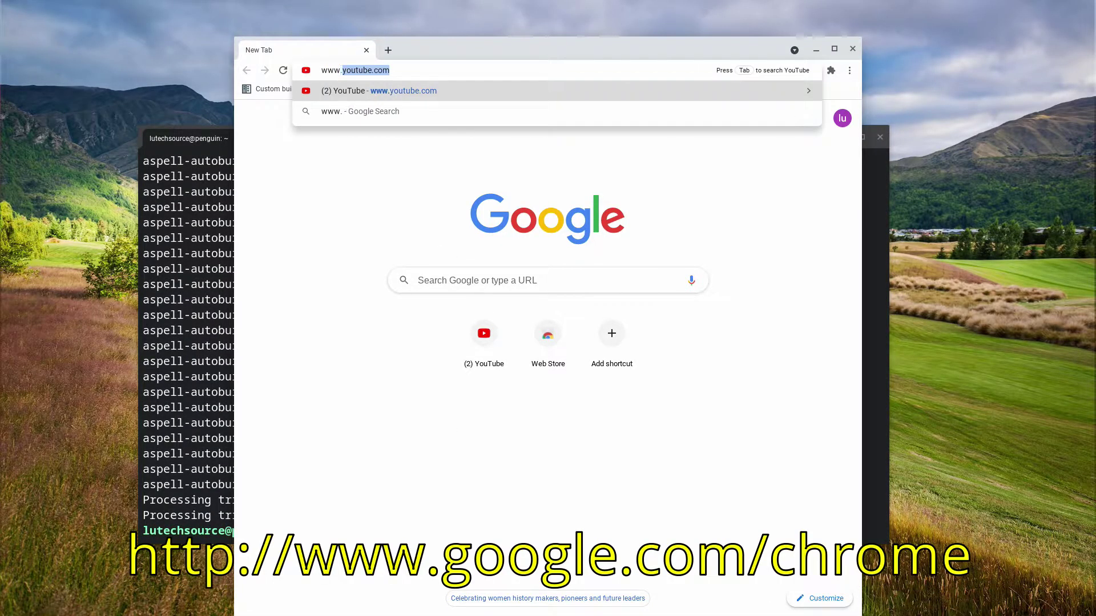
type("google.")
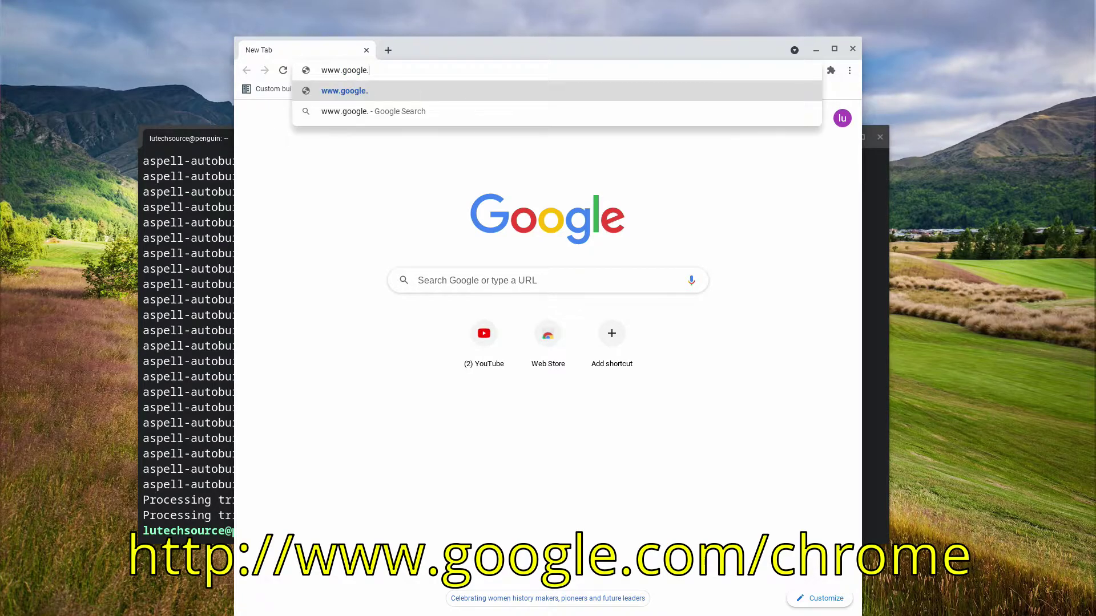
type("com/chrome")
key("Return")
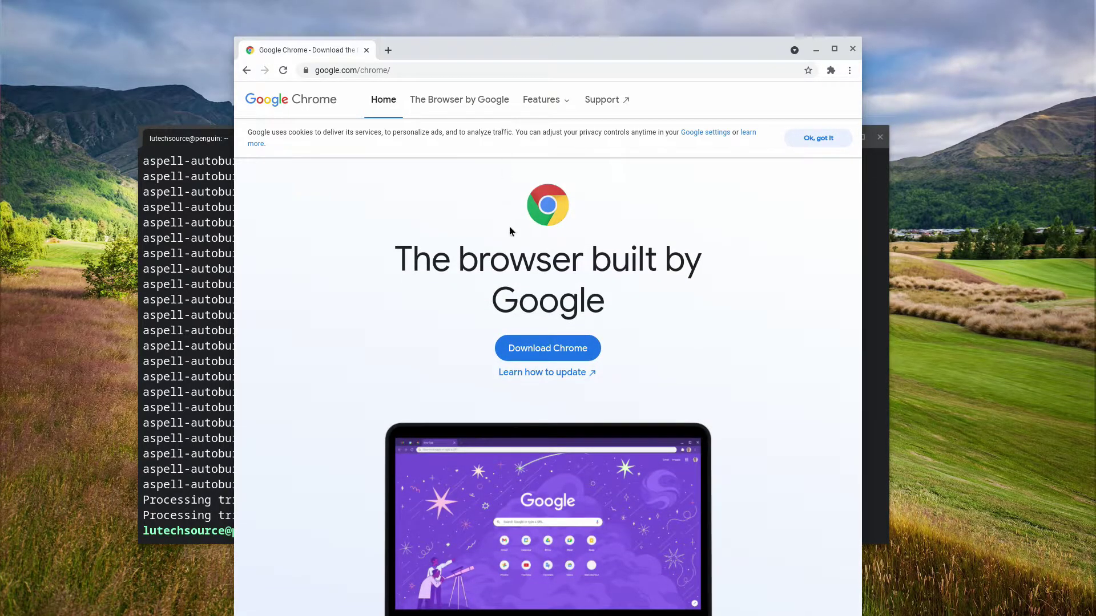
Download the Linux 64 bit .deb Chrome package, accepting the terms
left_click(530, 345)
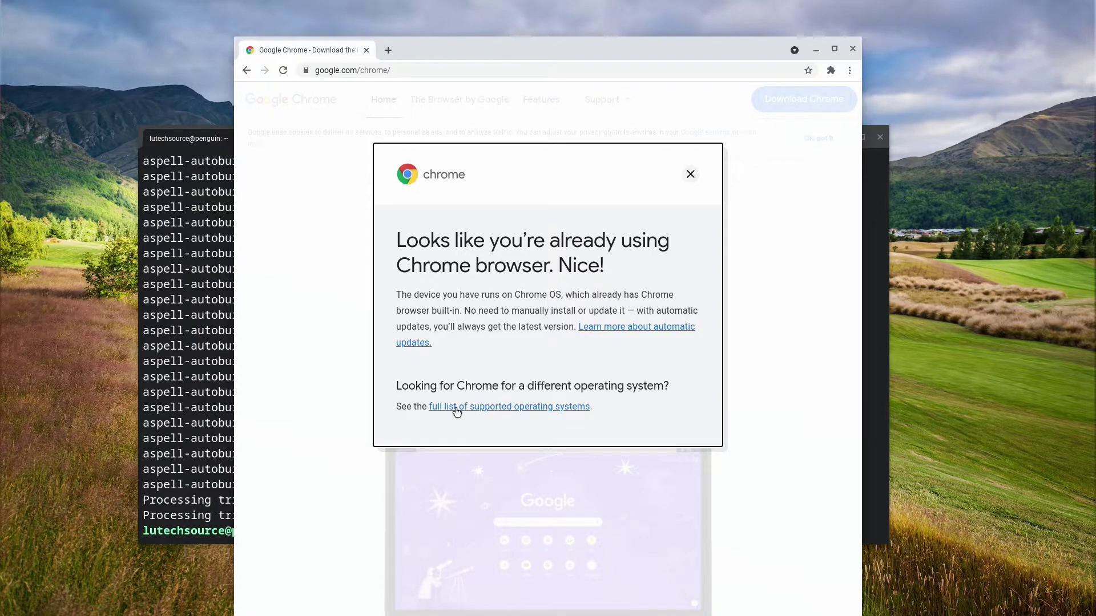
left_click(506, 408)
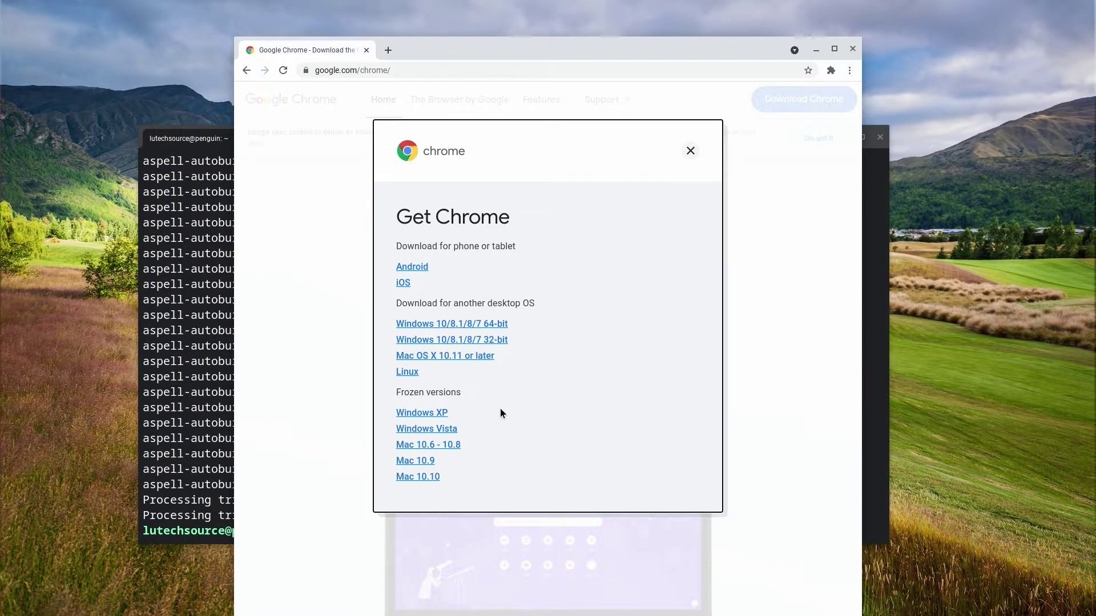
left_click(407, 372)
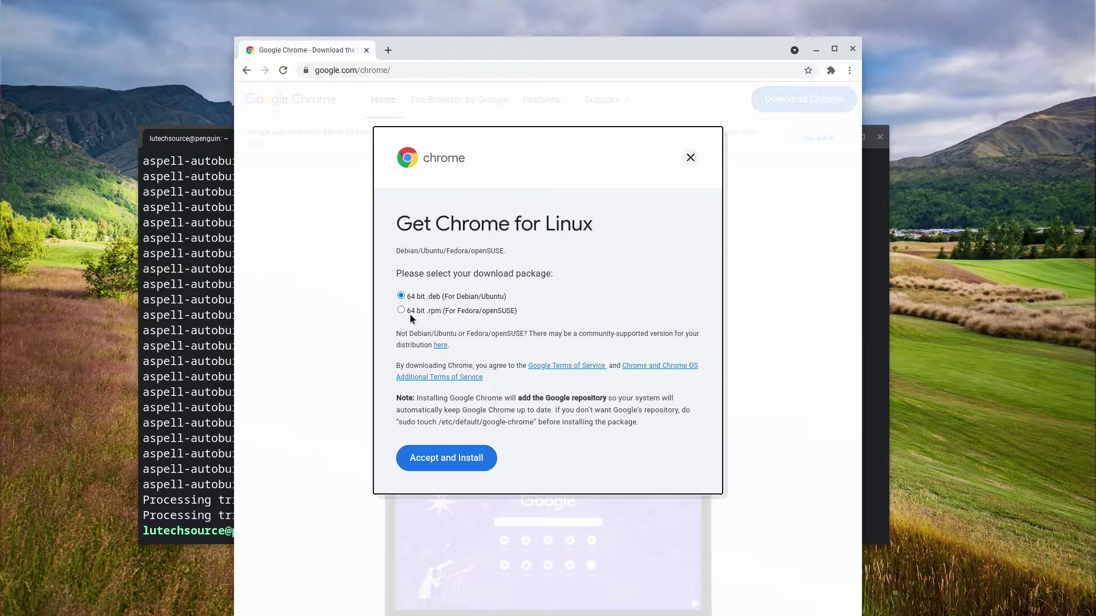
left_click(400, 296)
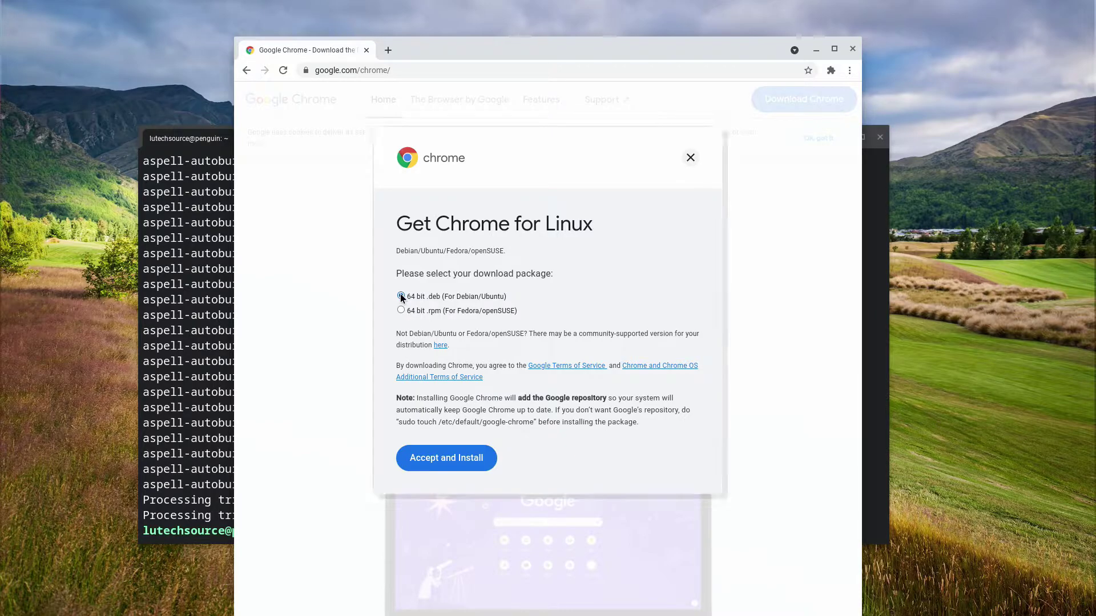
left_click(441, 460)
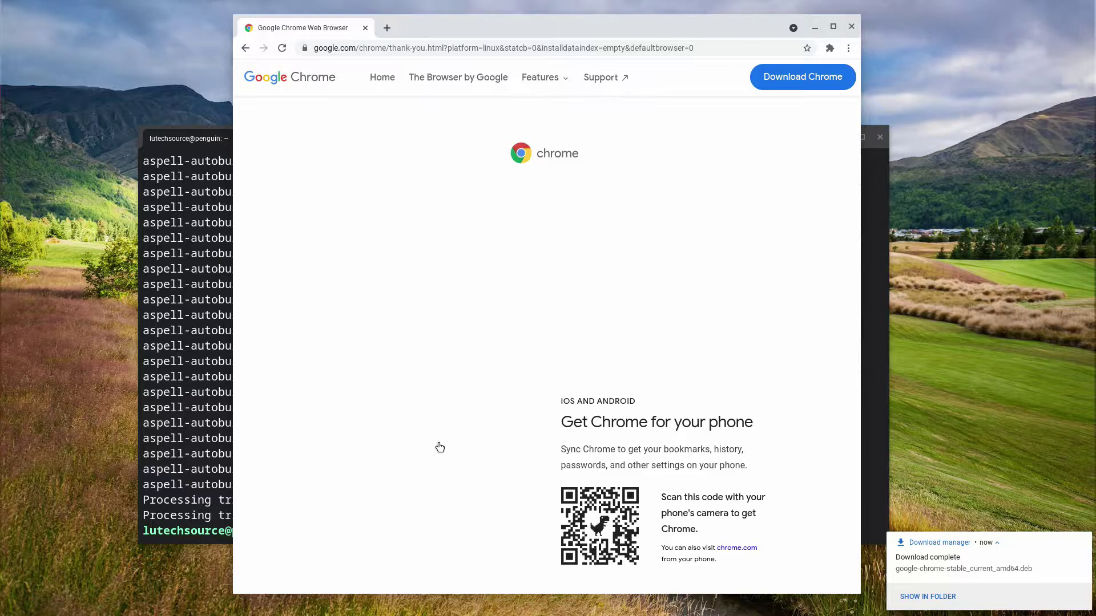
Install google-chrome-stable_current_amd64.deb from Files > Downloads with Linux (Beta)
key("super")
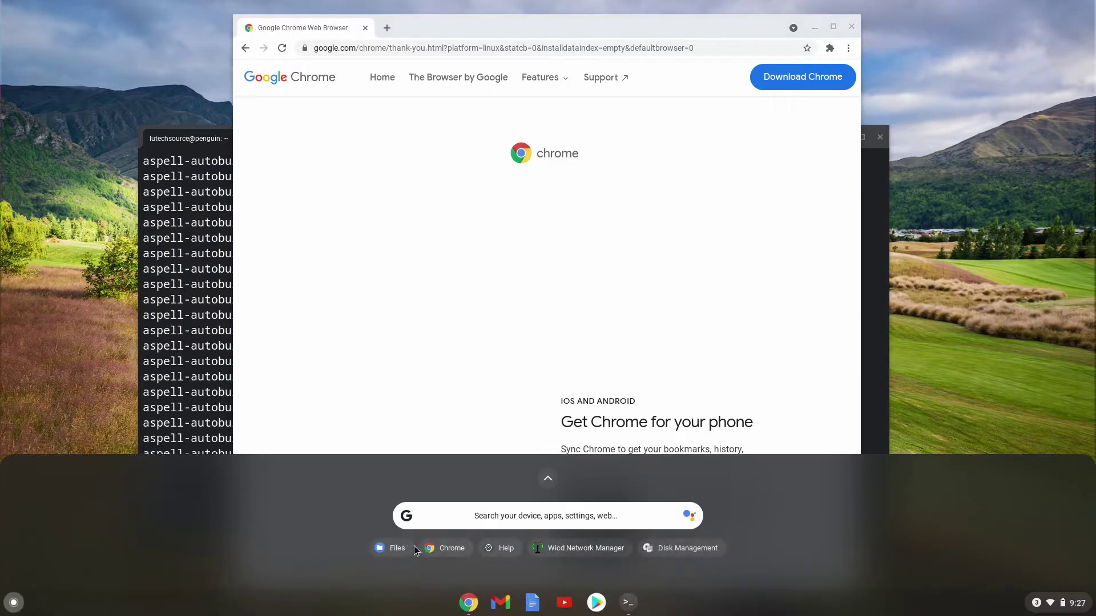
left_click(406, 549)
double_click(604, 254)
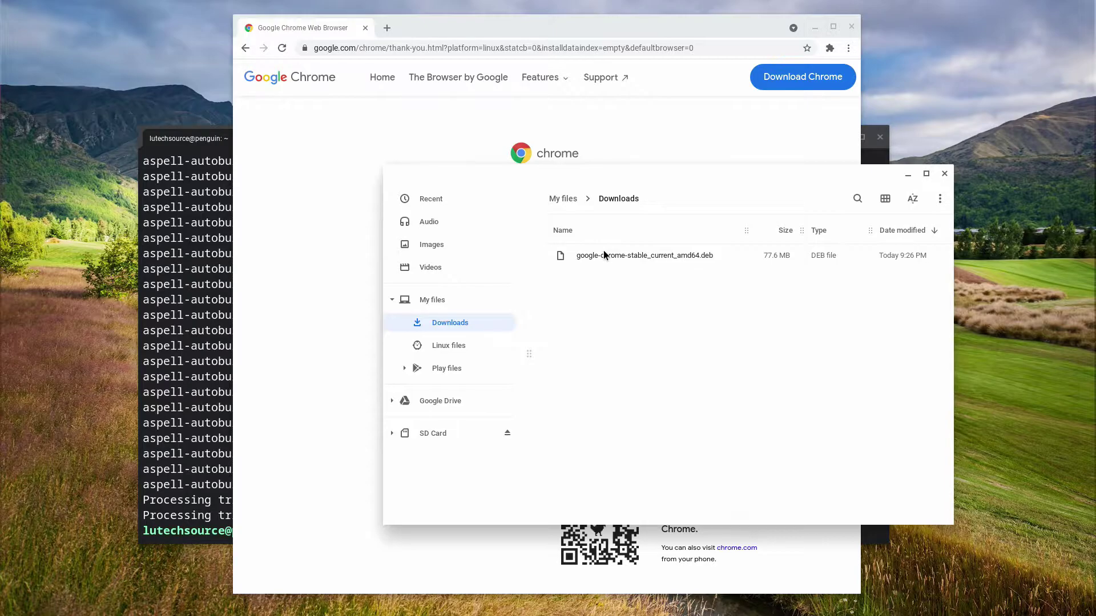
right_click(604, 251)
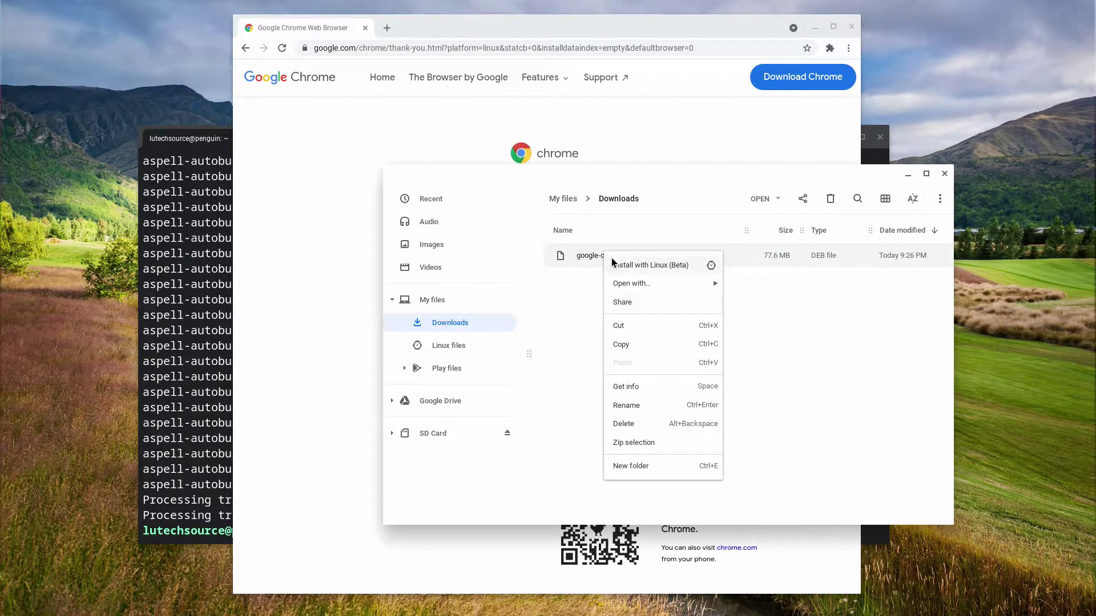
left_click(611, 264)
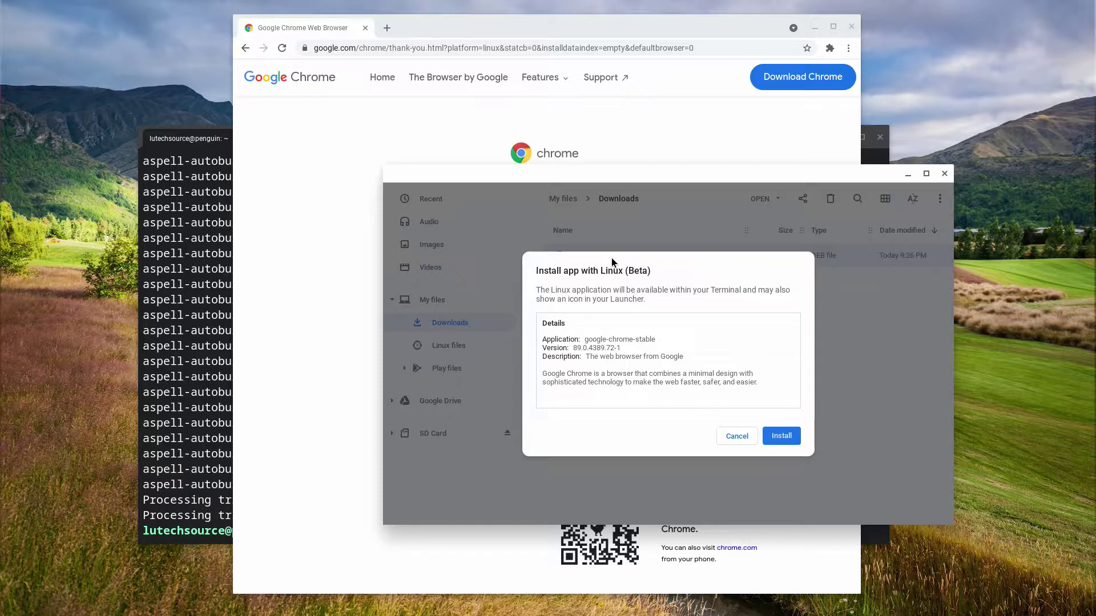
left_click(779, 435)
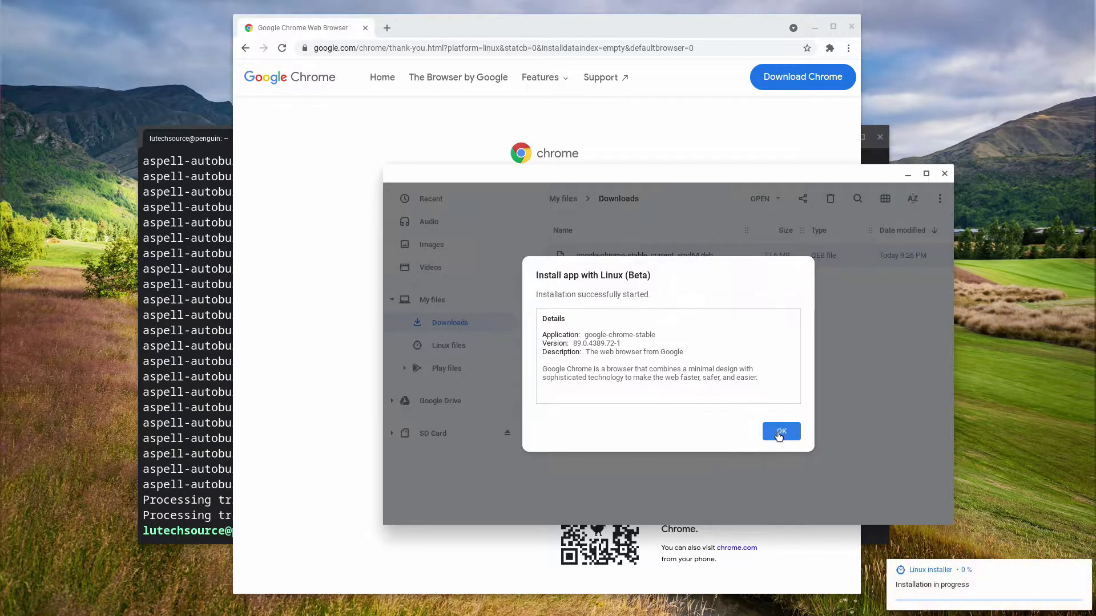
left_click(778, 433)
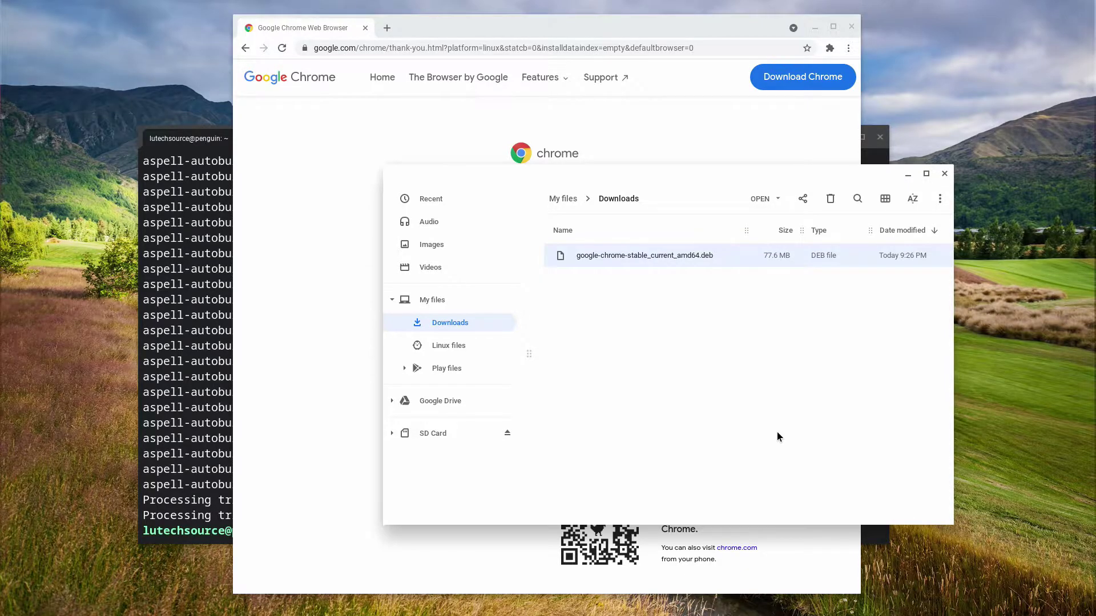
Launch the Linux Google Chrome from the launcher's Linux apps folder
key("super")
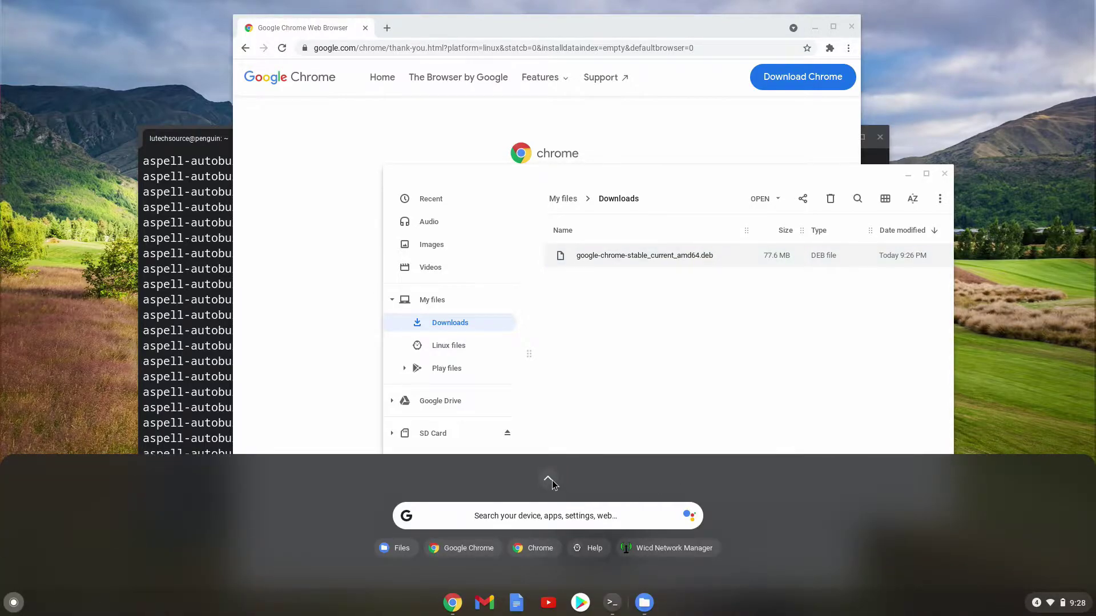
left_click(549, 480)
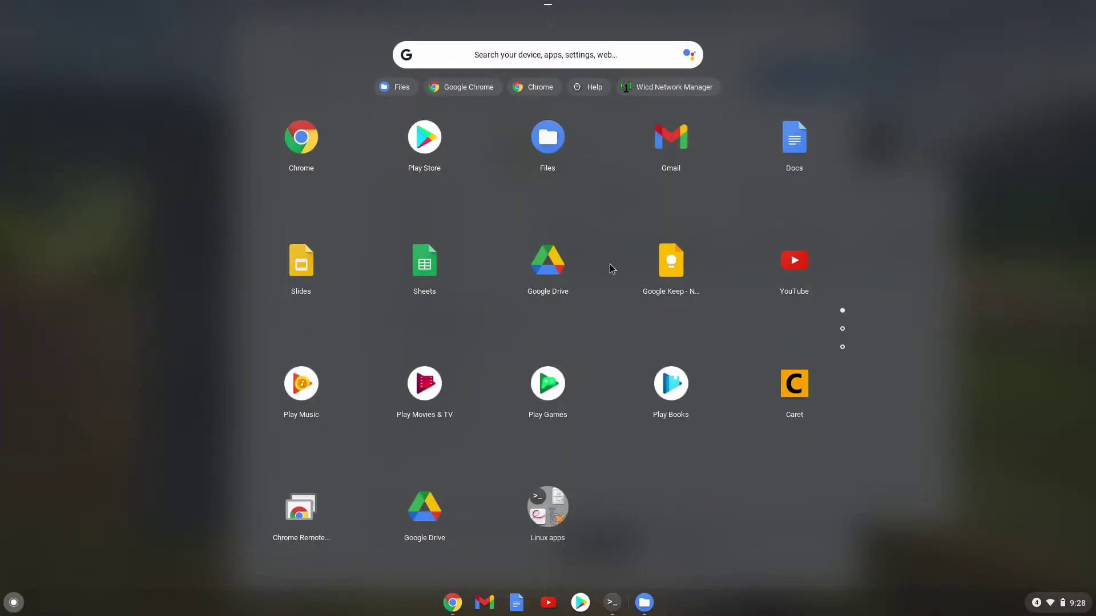
left_click(544, 521)
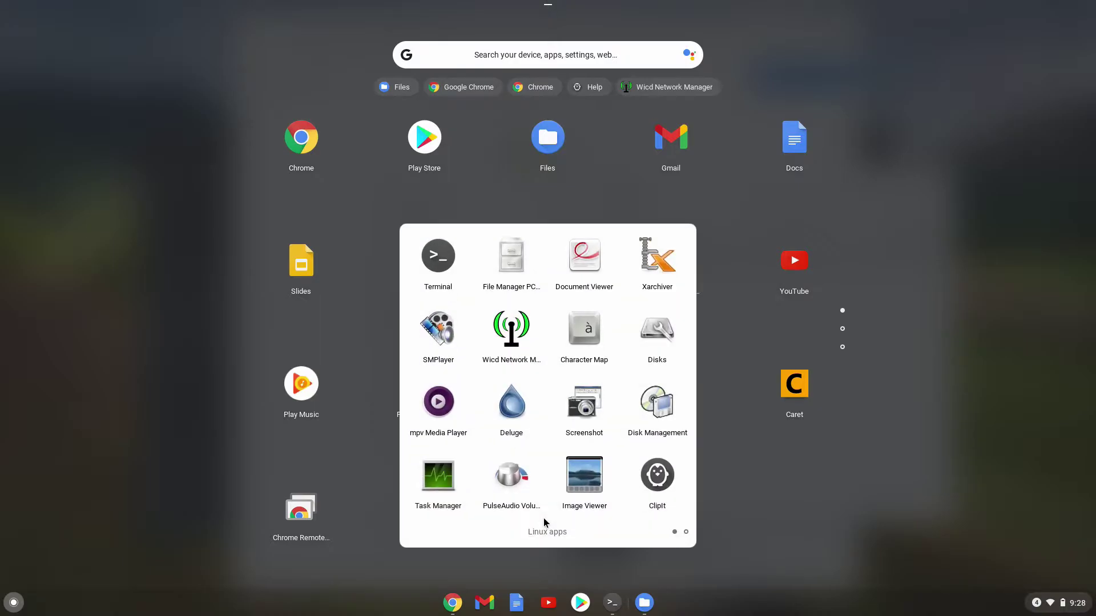
scroll(553, 358, "down", 2)
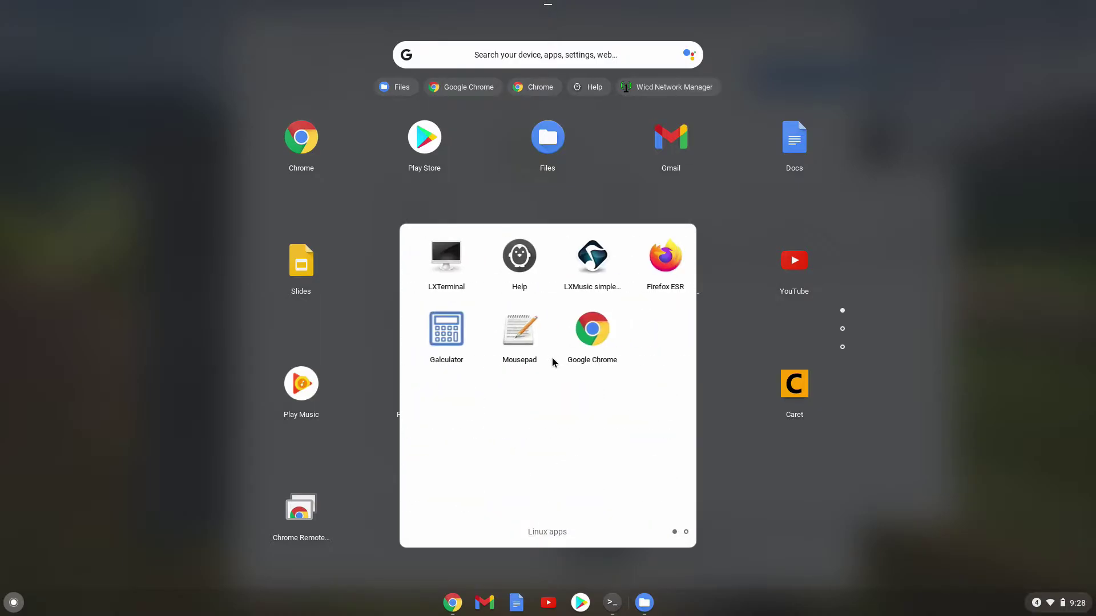
left_click(580, 337)
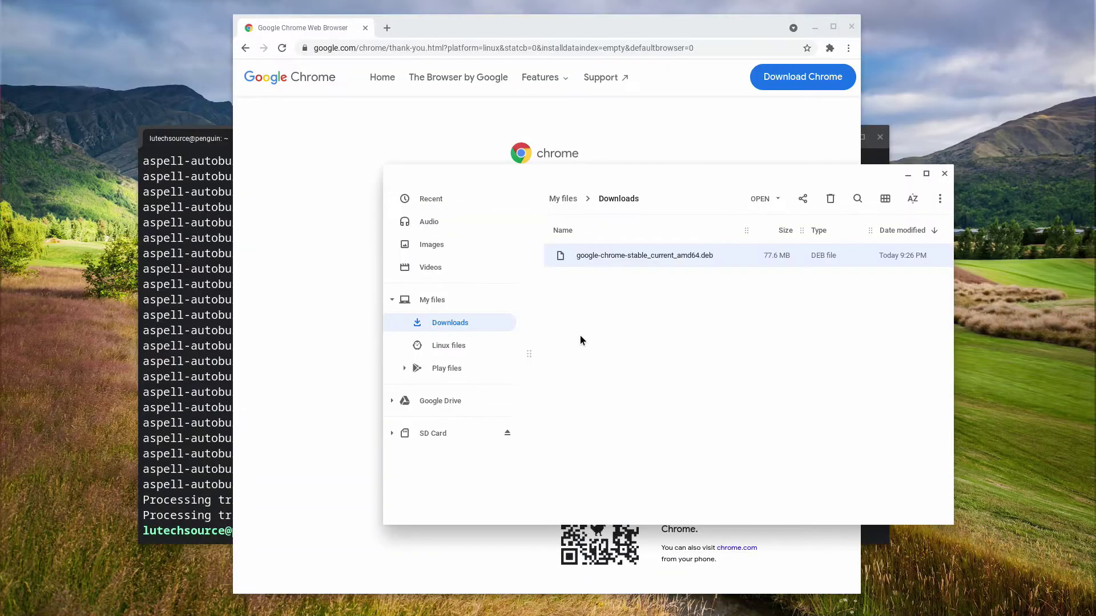
Turn off the default-browser and usage-statistics options, then start entering the remotedesktop.google.com address
left_click(420, 312)
left_click(420, 292)
left_click(661, 338)
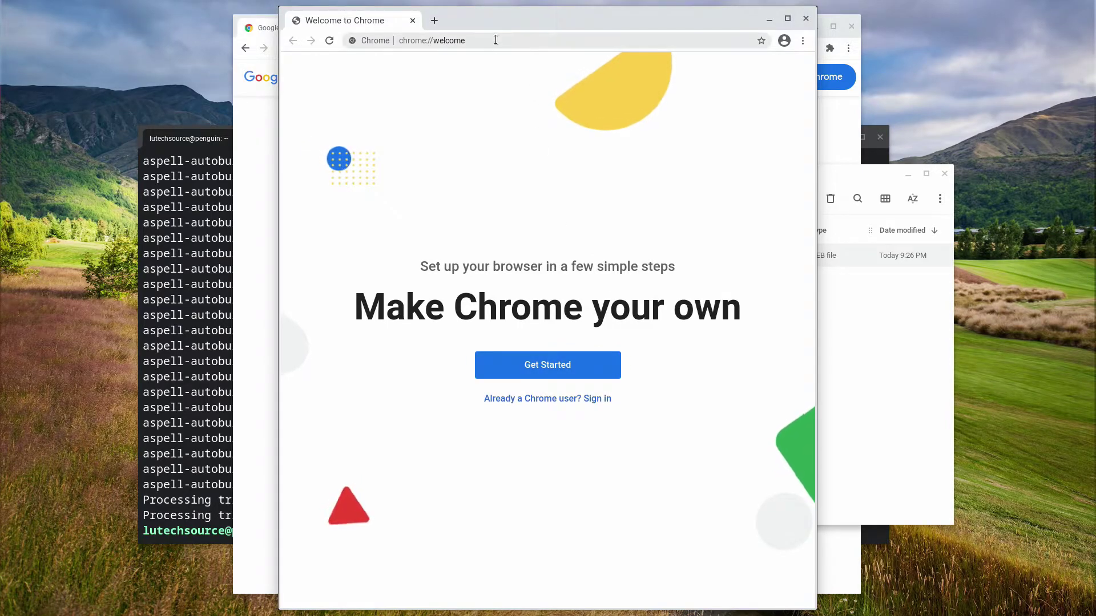
left_click(516, 40)
type("remotedesktop.google.come/acce")
Load remotedesktop.google.com, open Access my computer, and decline saving the password
key("BackSpace")
key("BackSpace")
key("BackSpace")
key("BackSpace")
key("BackSpace")
key("Return")
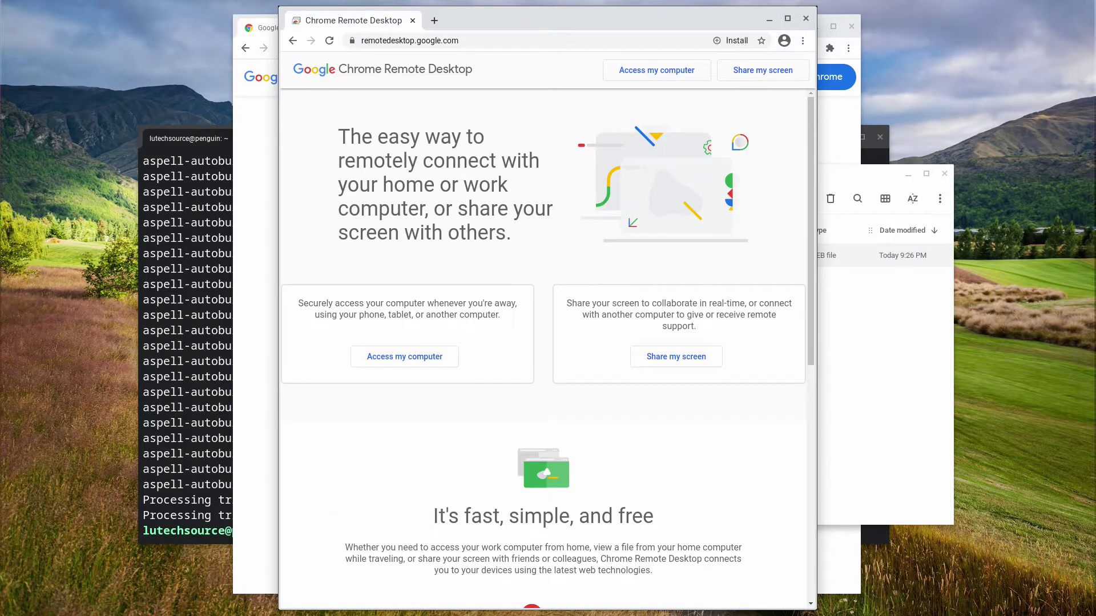
left_click(638, 80)
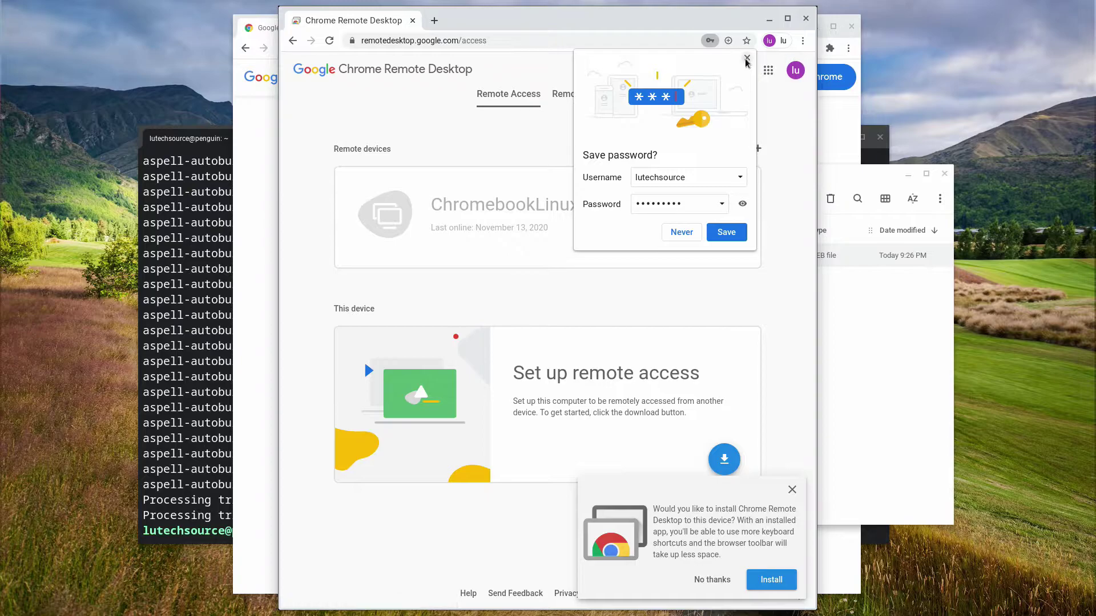
left_click(746, 58)
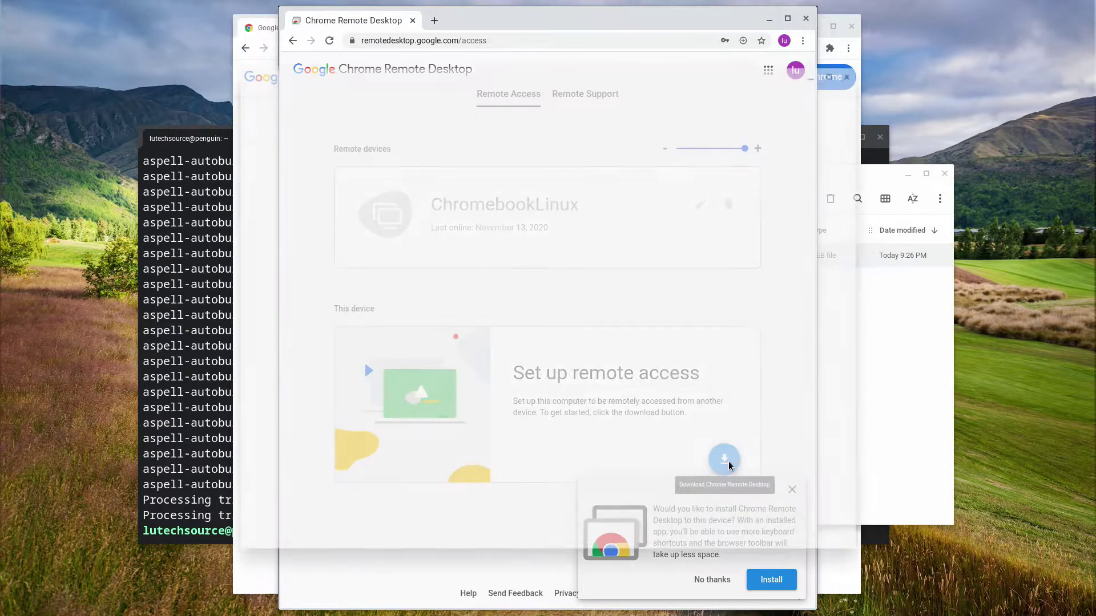
Start the Remote Desktop host download and add the Chrome Remote Desktop extension to Chrome
left_click(724, 460)
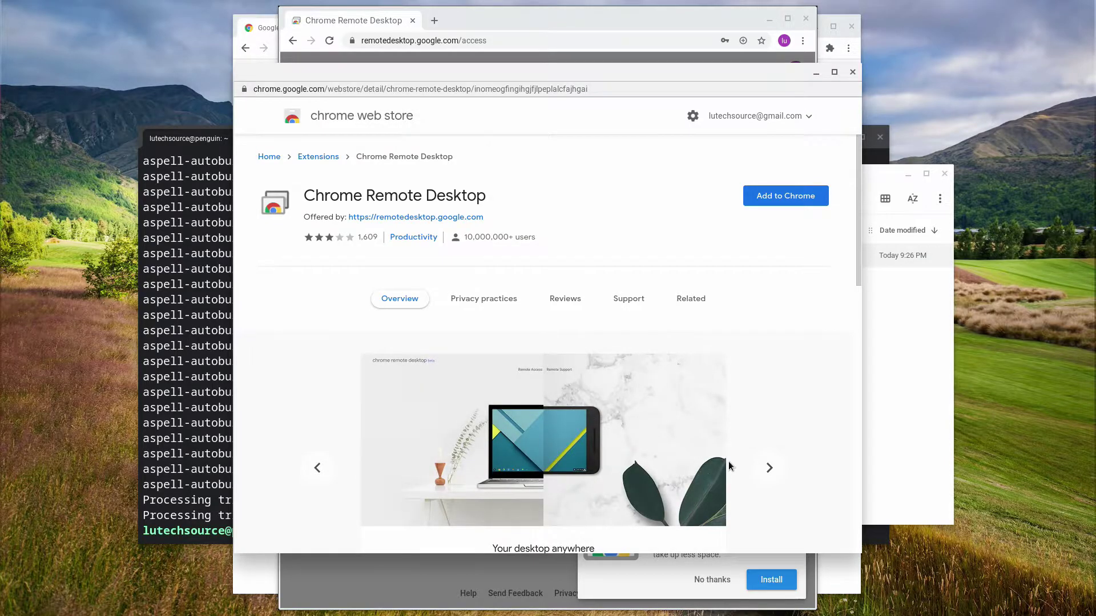
left_click(774, 203)
left_click(643, 236)
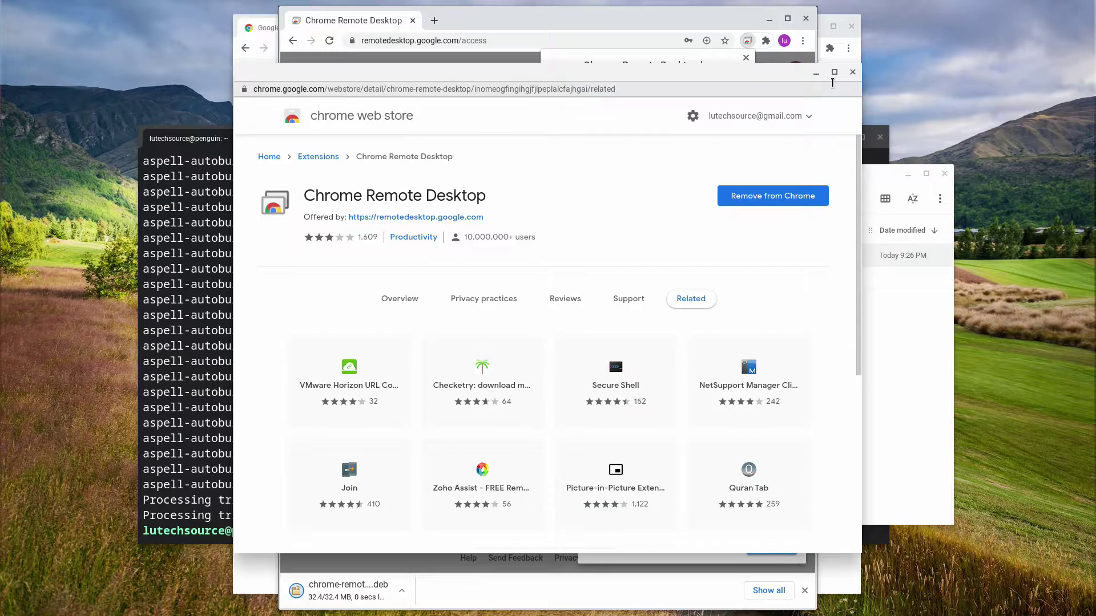
Close the Web Store, then Accept & Install the host package and close the archive viewer
left_click(852, 73)
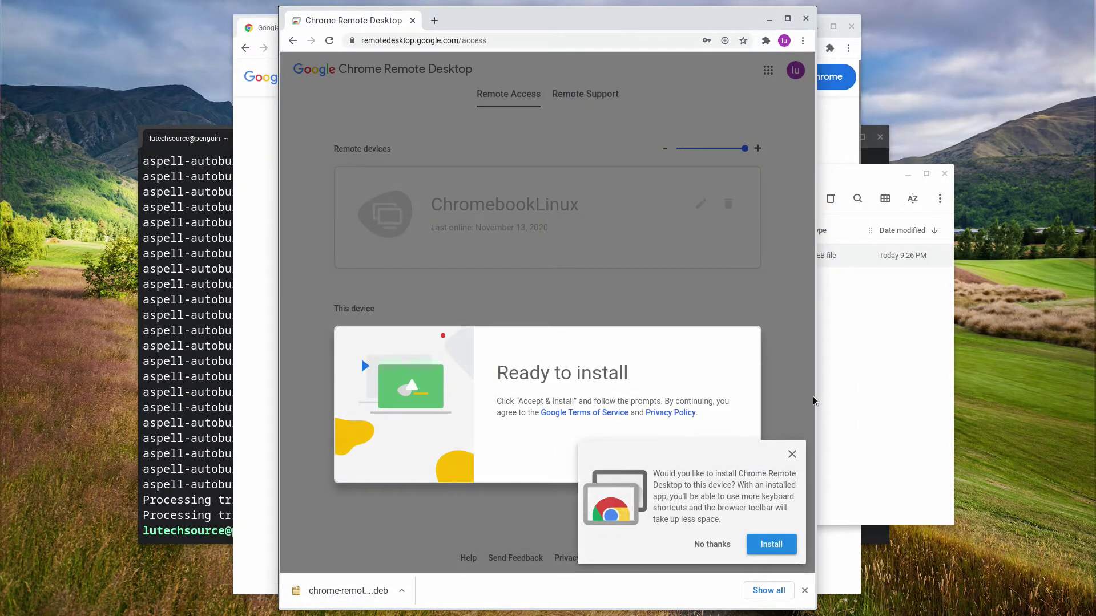
left_click(792, 454)
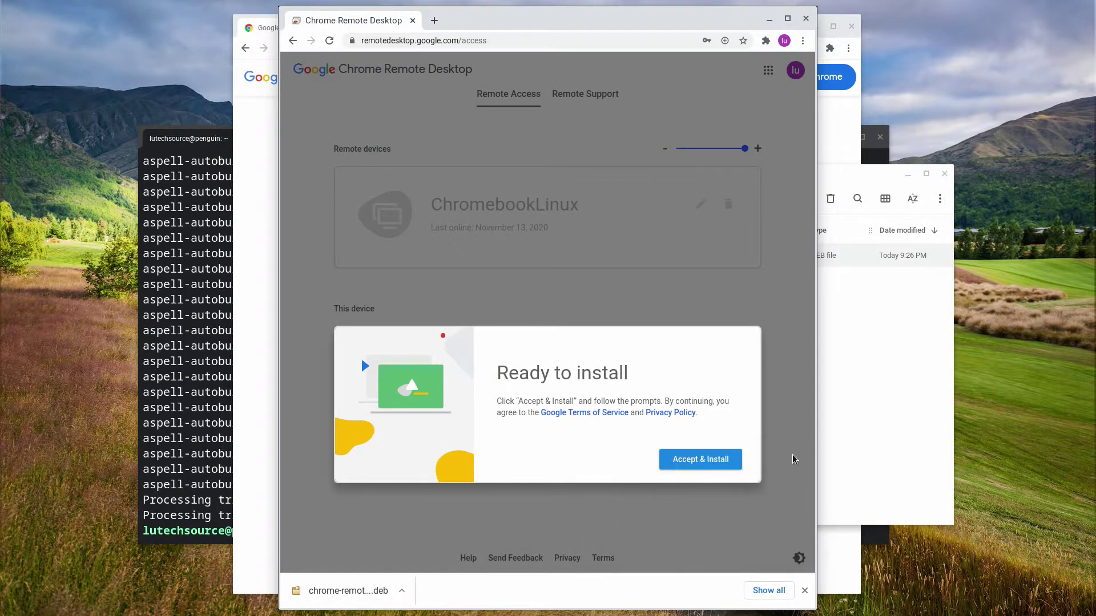
left_click(712, 461)
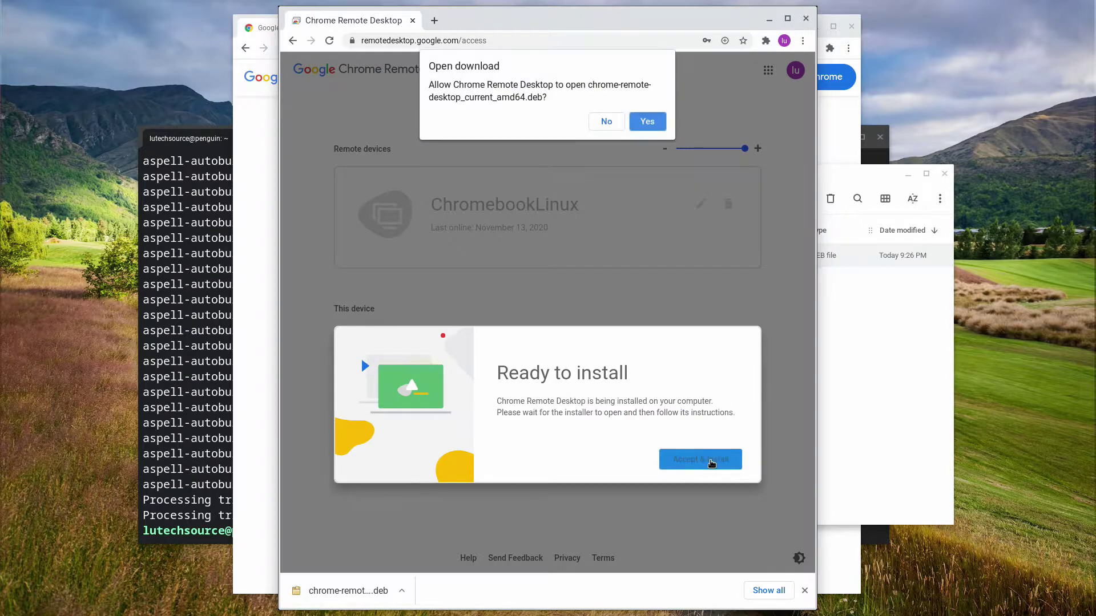
left_click(657, 121)
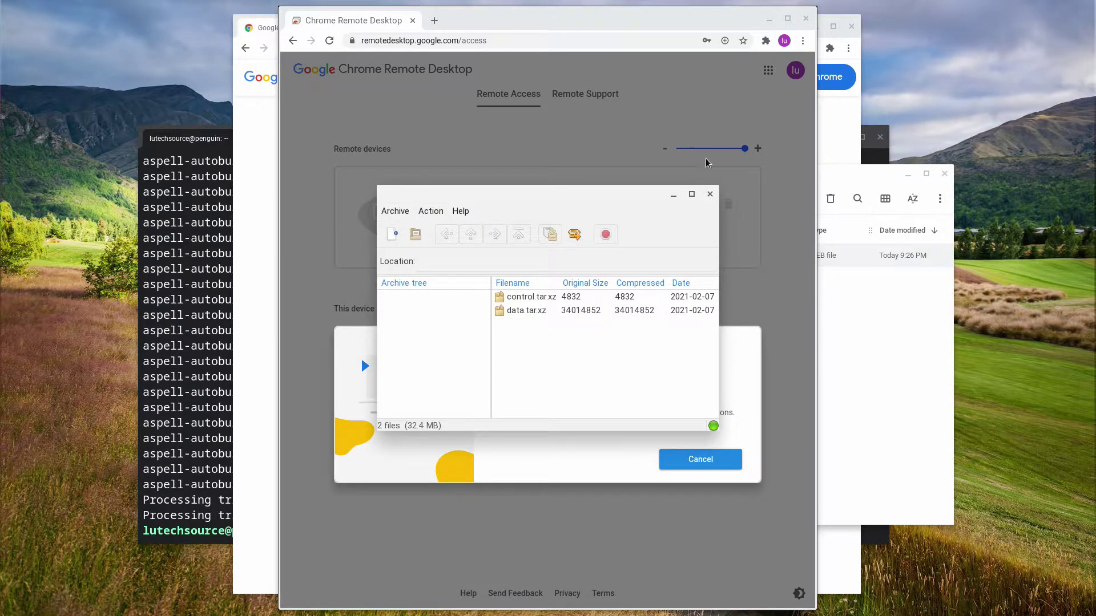
left_click(710, 194)
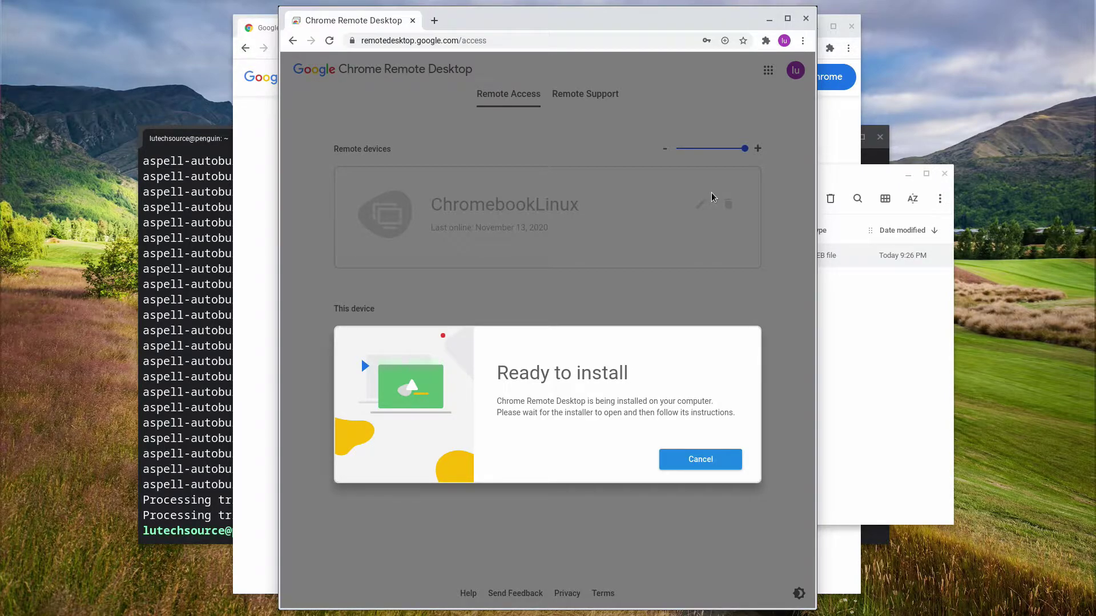
Install chrome-remote-desktop_current_amd64.deb from Linux files > Downloads with Install with Linux (Beta)
left_click(906, 344)
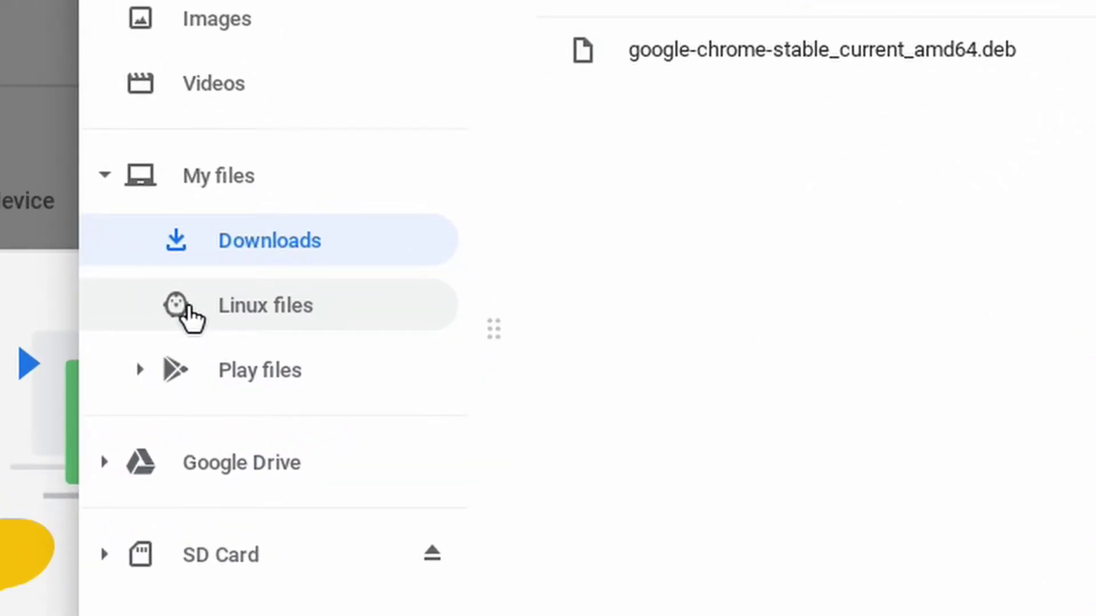
left_click(187, 308)
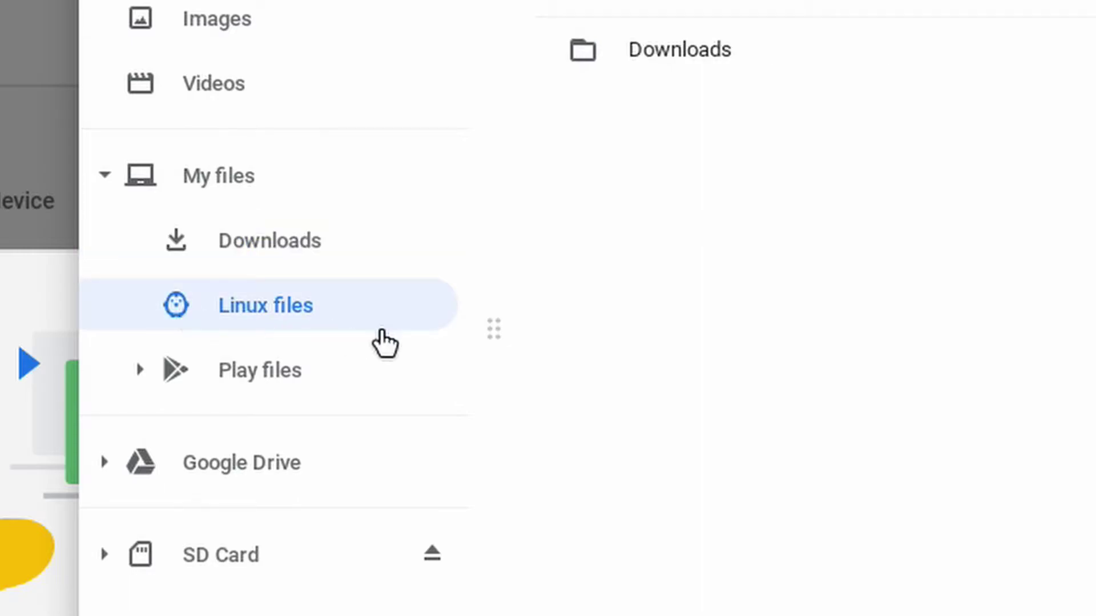
double_click(638, 51)
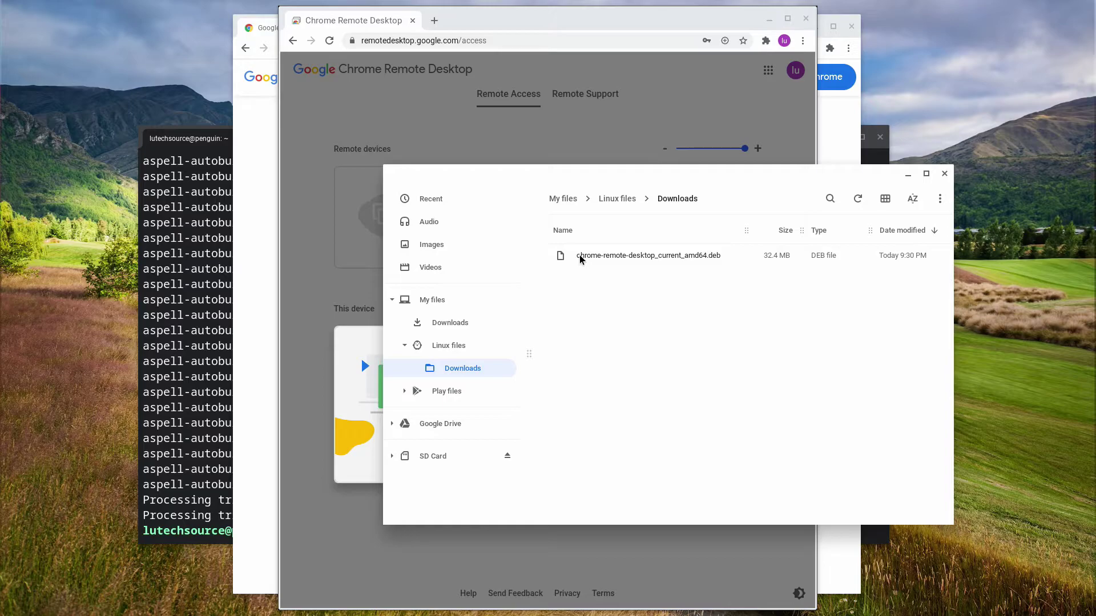
right_click(581, 260)
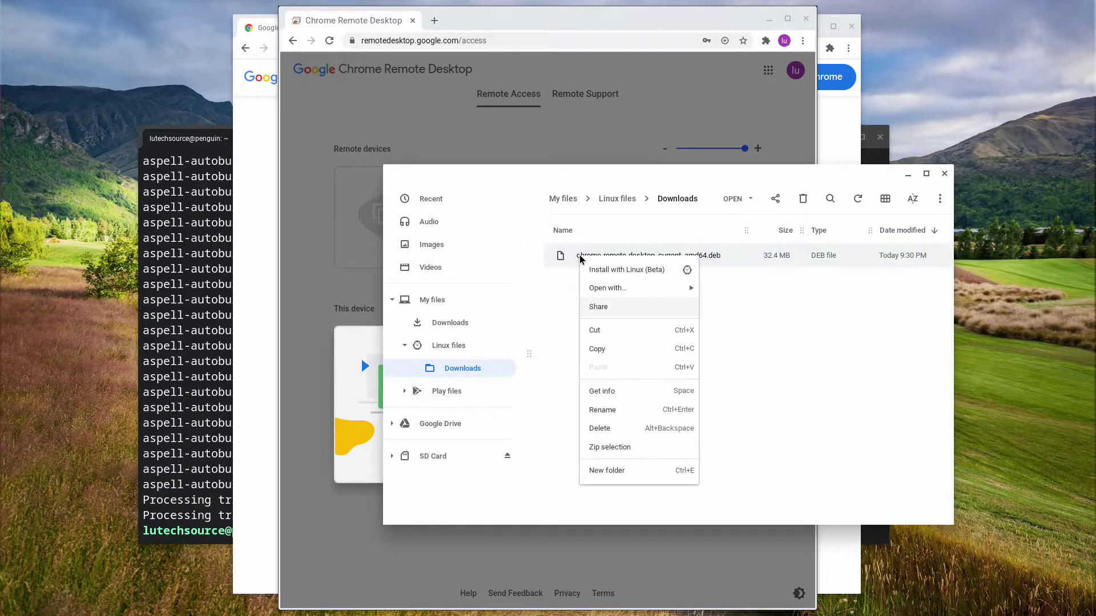
left_click(621, 272)
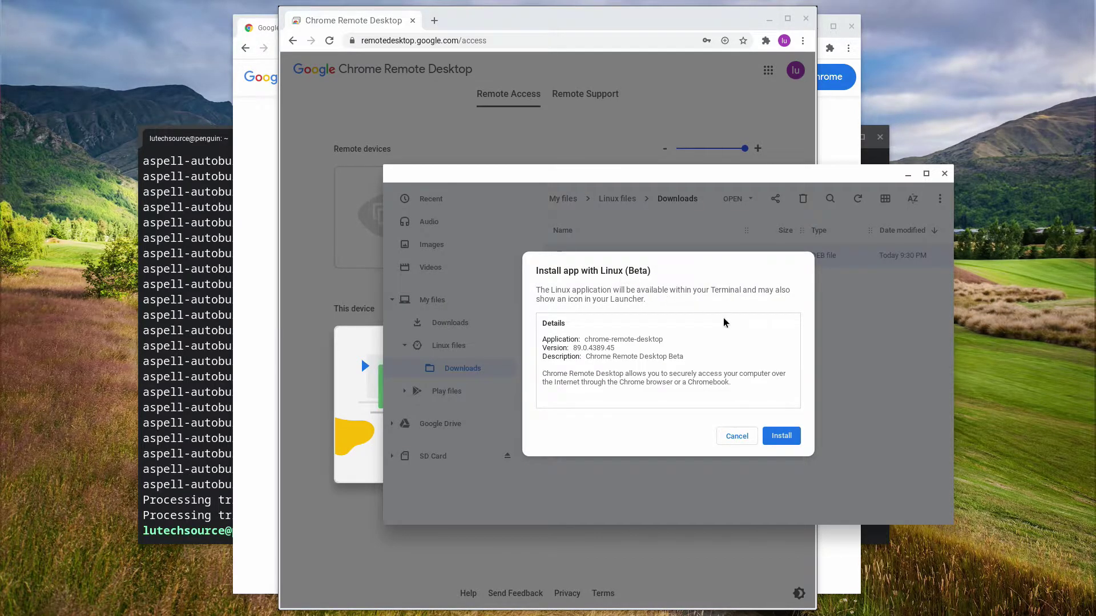
left_click(785, 440)
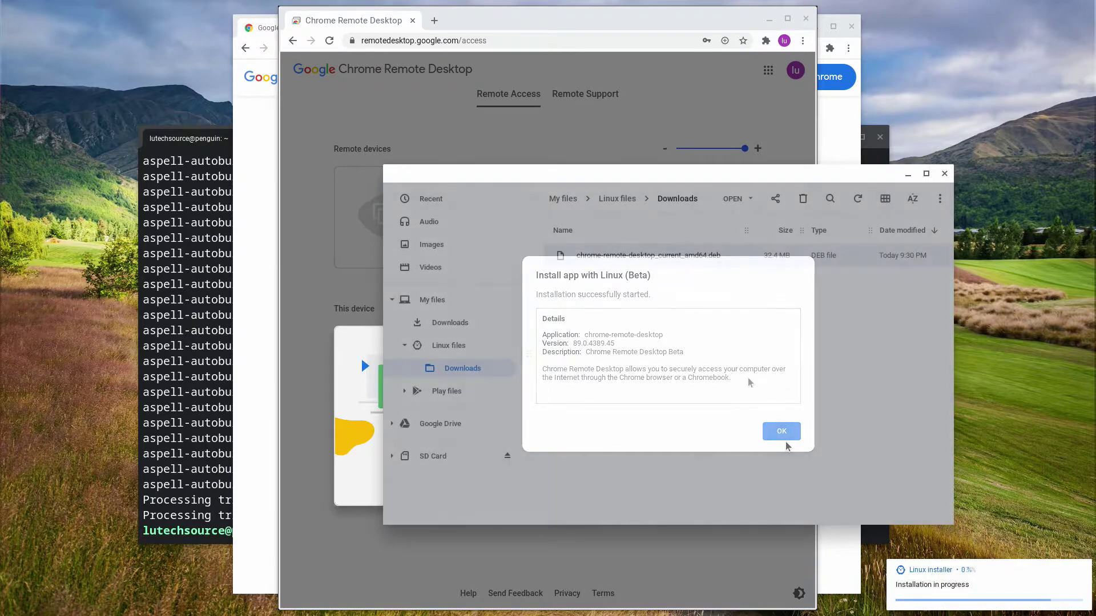
left_click(530, 20)
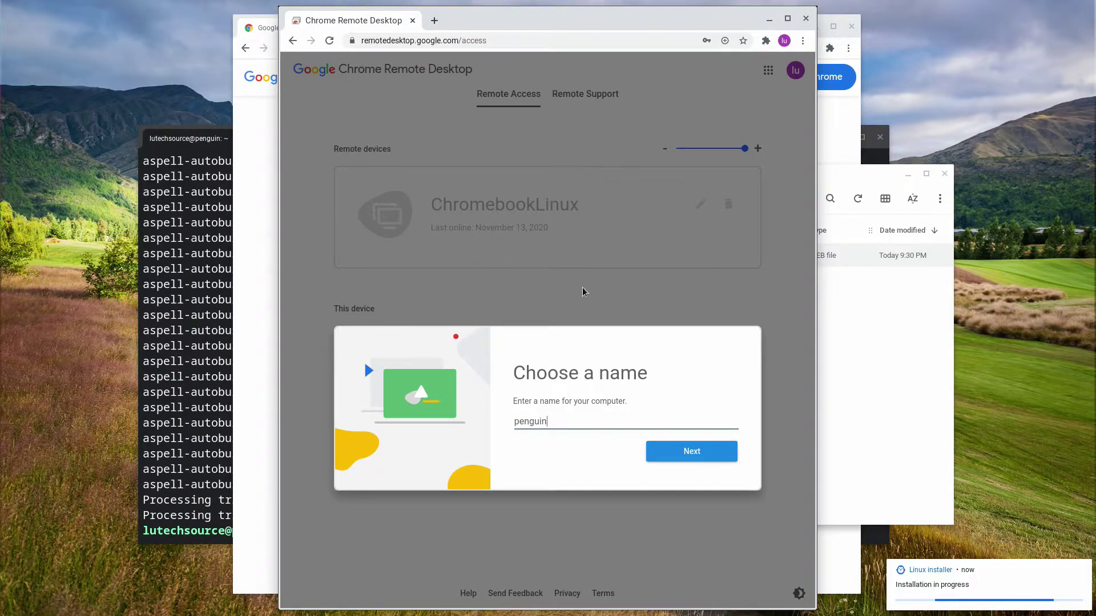
Name the computer LinuxOnMyChromebook, enter and confirm a PIN, and start remote access
double_click(553, 423)
type("LinuxOnMyCh")
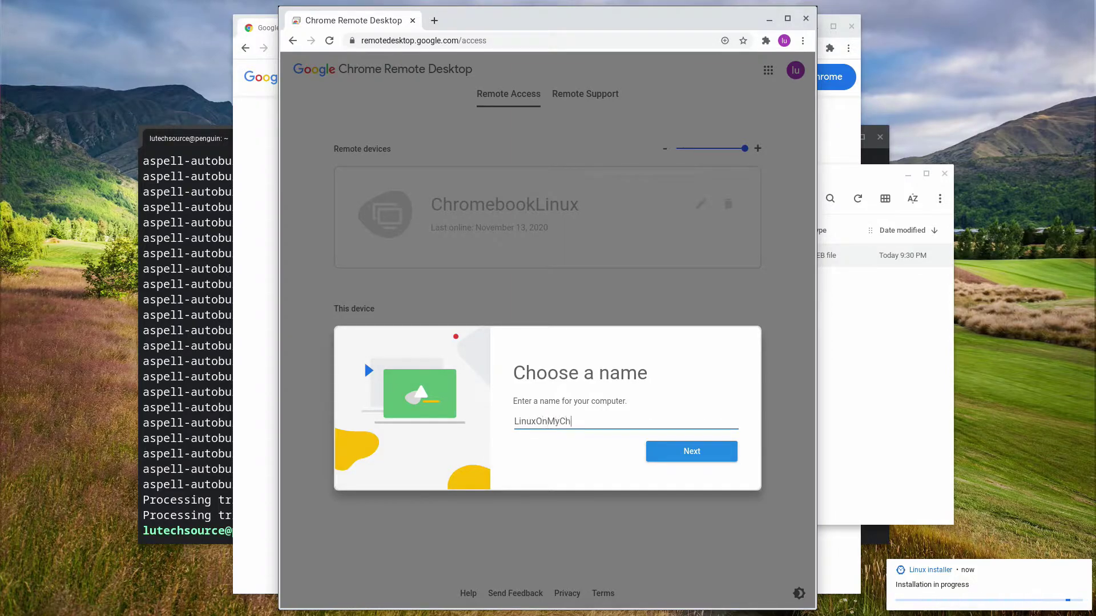
type("romebook")
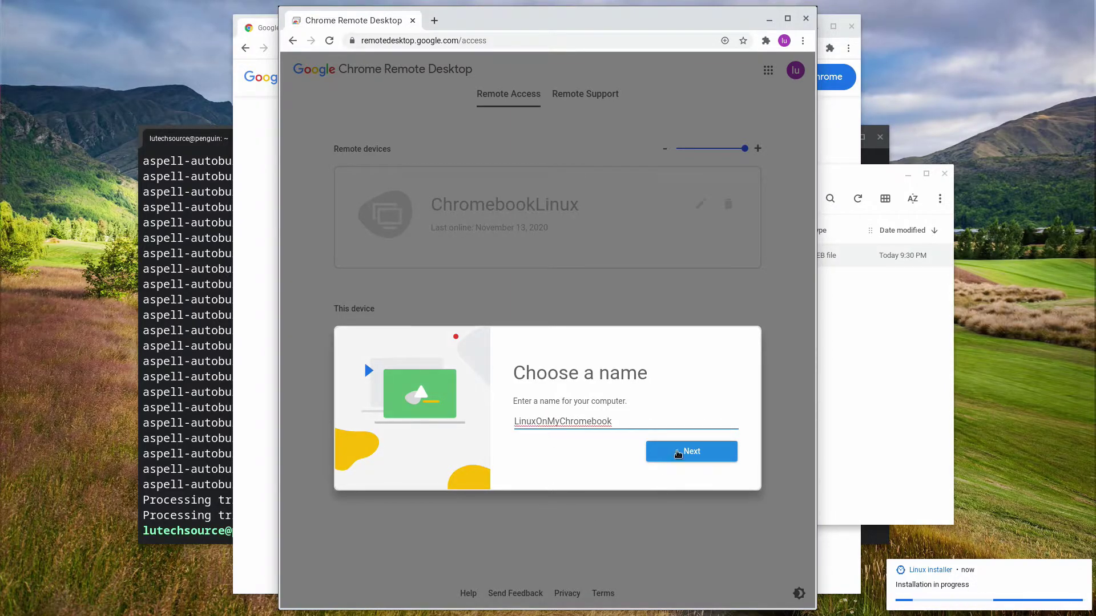
left_click(678, 452)
type("1234")
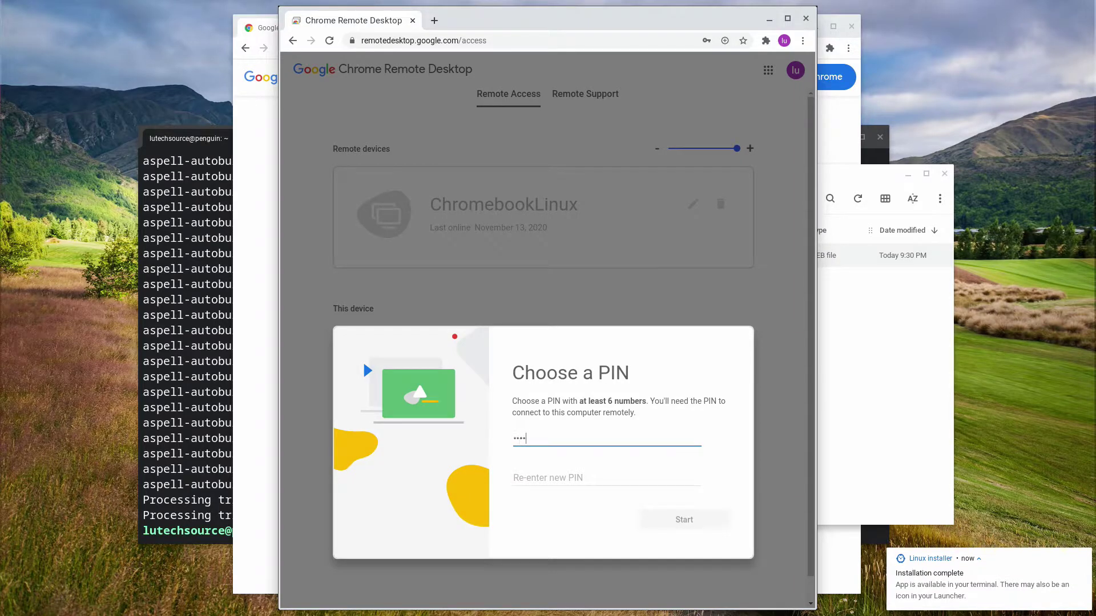
key("Tab")
type("123456")
left_click(677, 527)
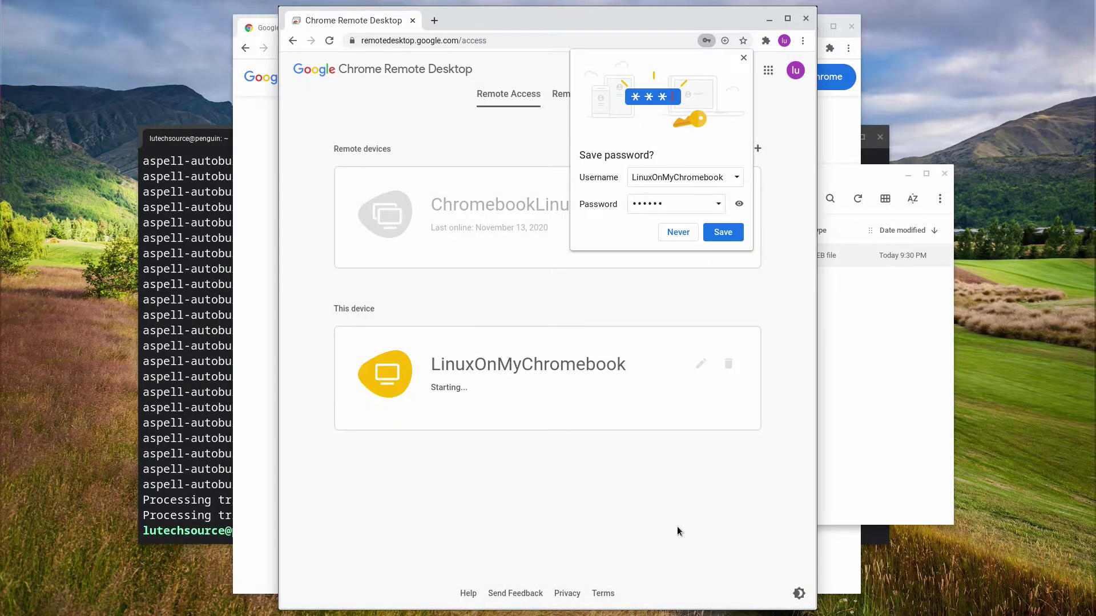
Dismiss the save-password offer and delete the old ChromebookLinux remote device
left_click(744, 57)
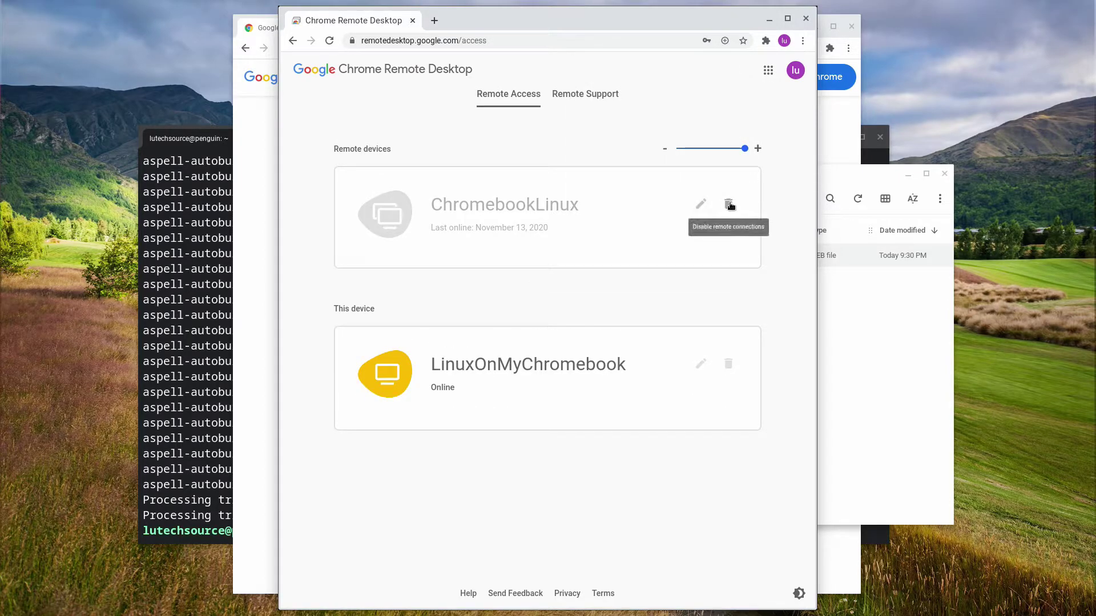
left_click(729, 204)
left_click(613, 371)
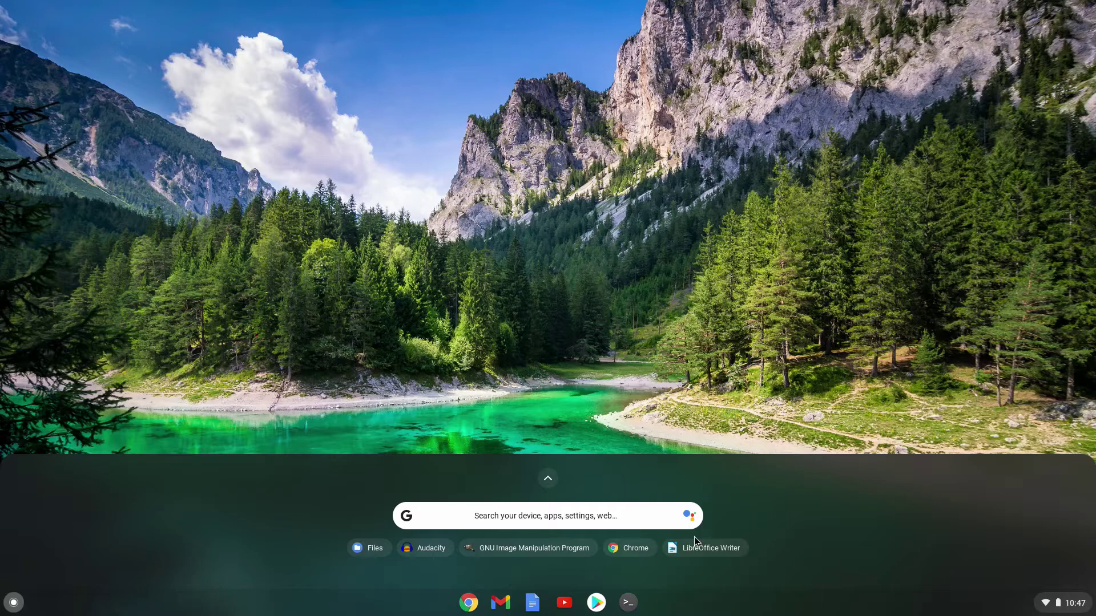
Close the launcher and type the account password on the lock screen
left_click(696, 547)
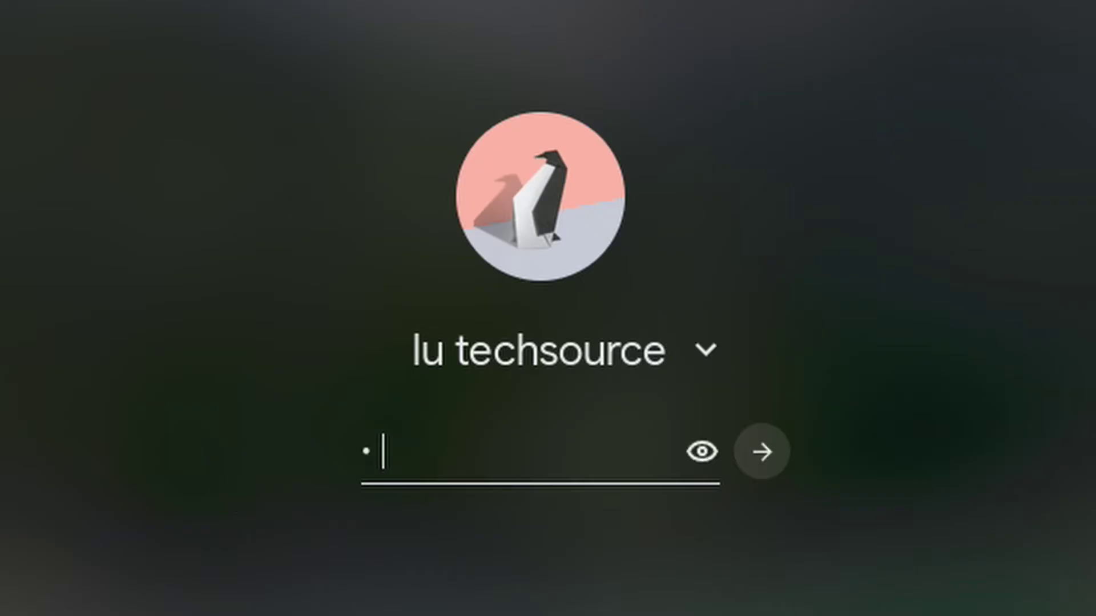
type("•")
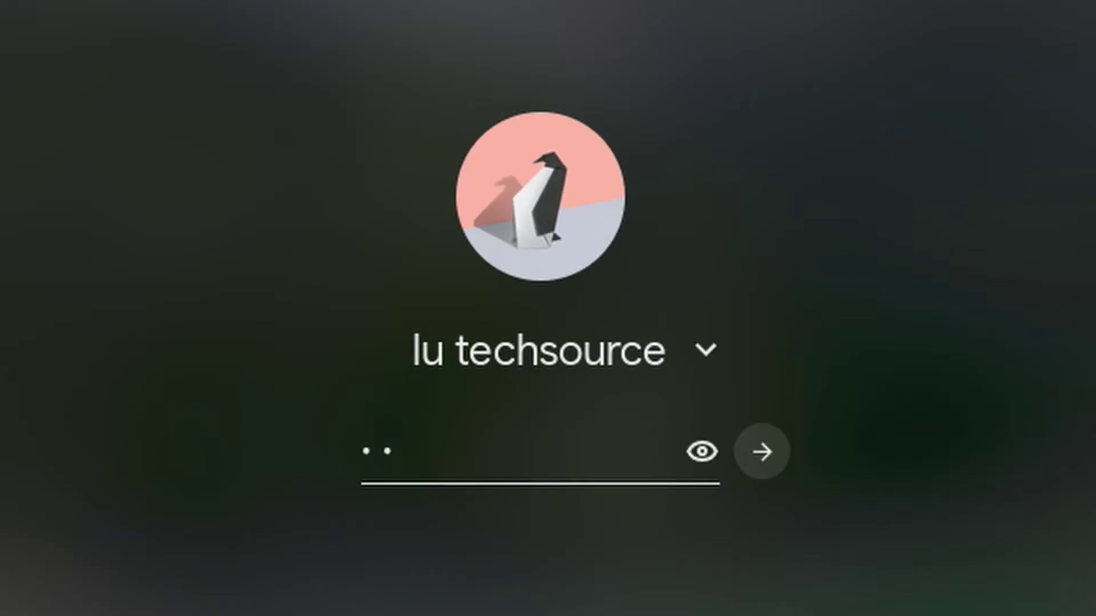
type("••••••")
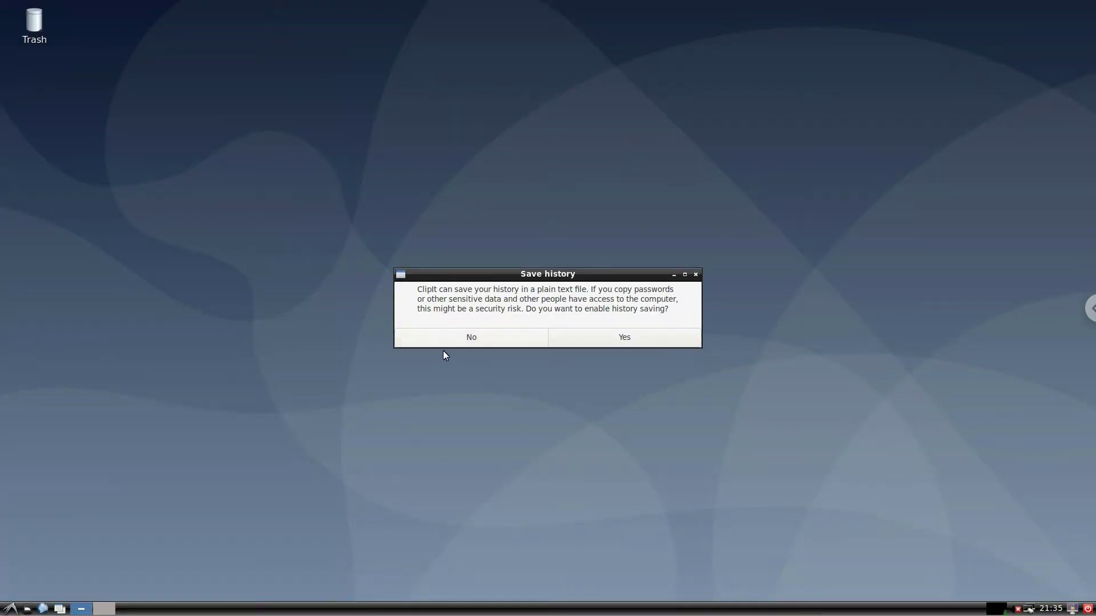
Decline ClipIt's history saving and browse the LXDE menu's Accessories, Debian and Applications categories
left_click(486, 338)
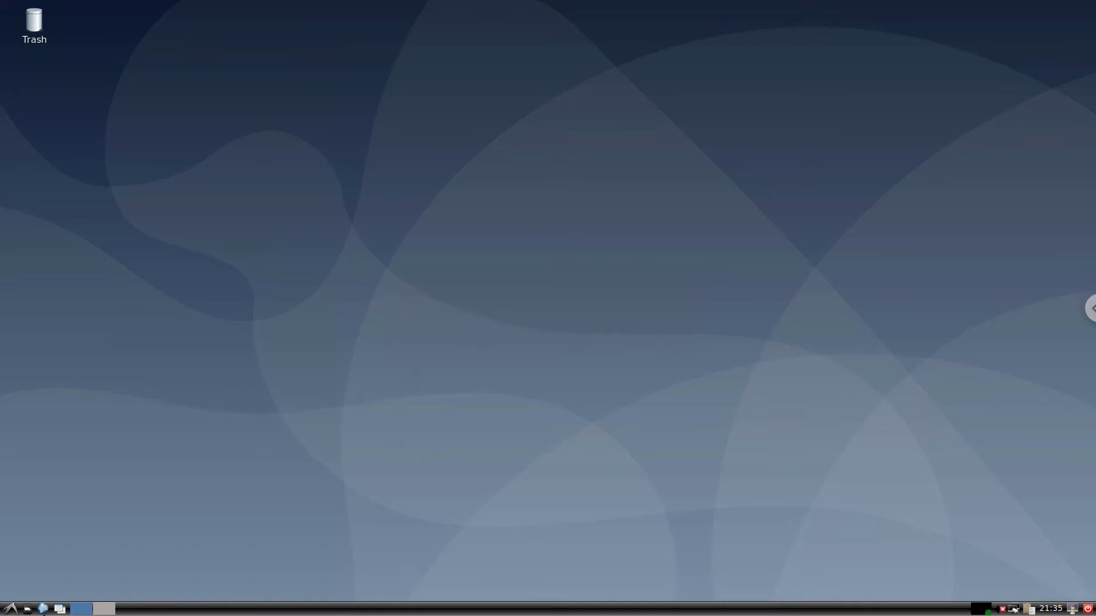
left_click(10, 609)
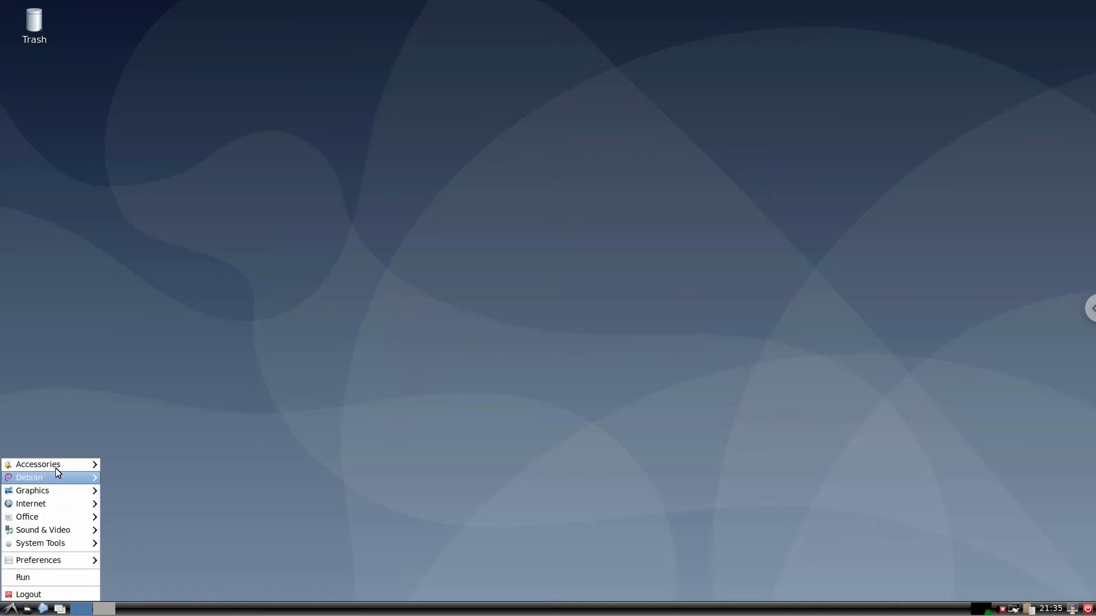
mouse_move(56, 471)
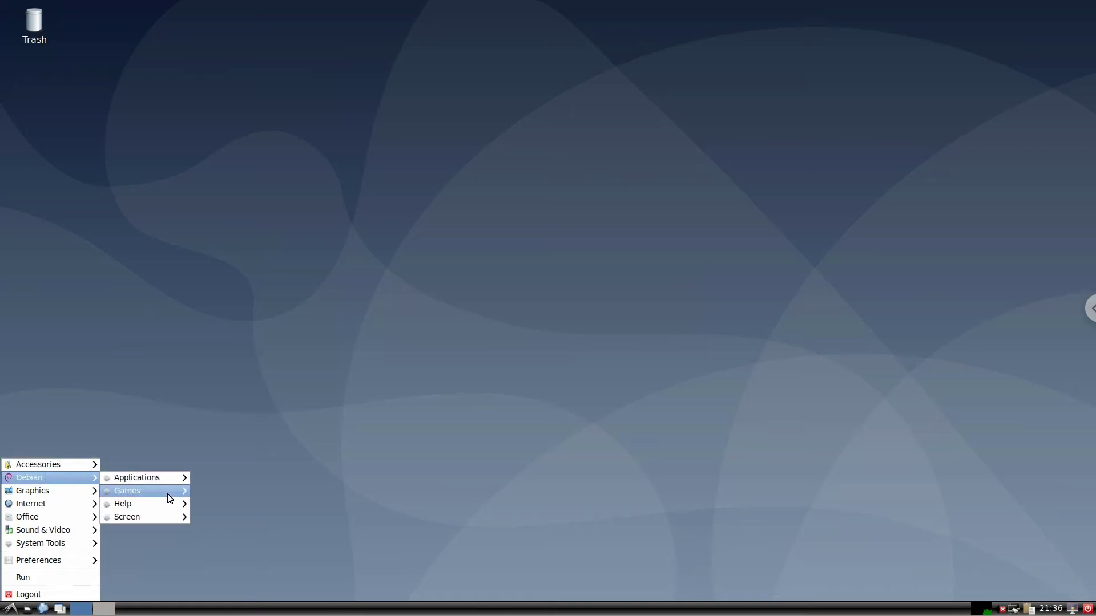
mouse_move(162, 485)
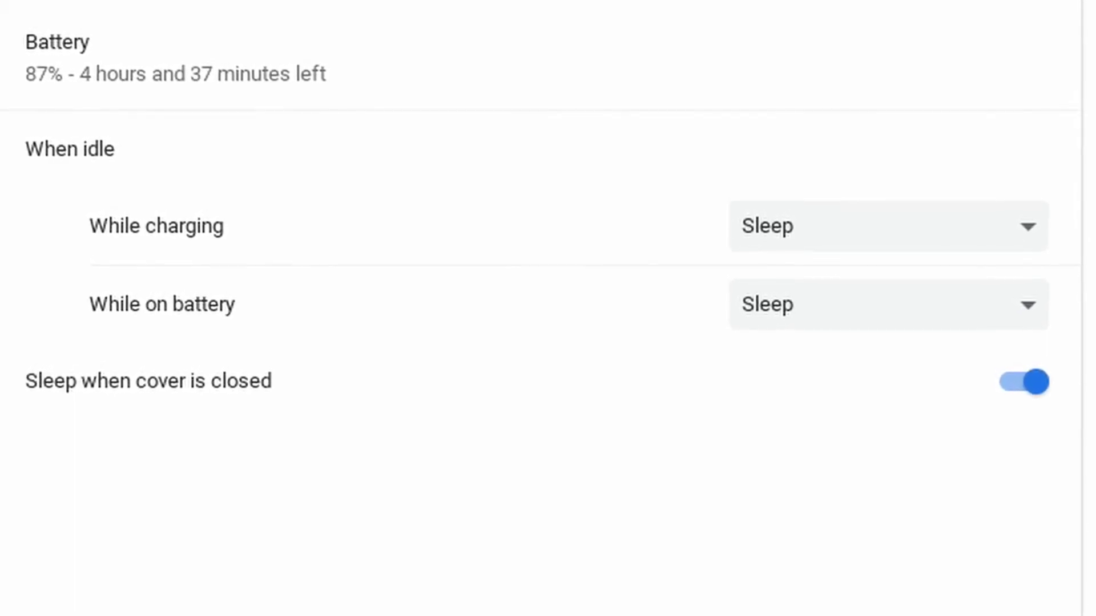
Show the While charging idle choices: Sleep, Turn off display and Keep display on
left_click(1004, 228)
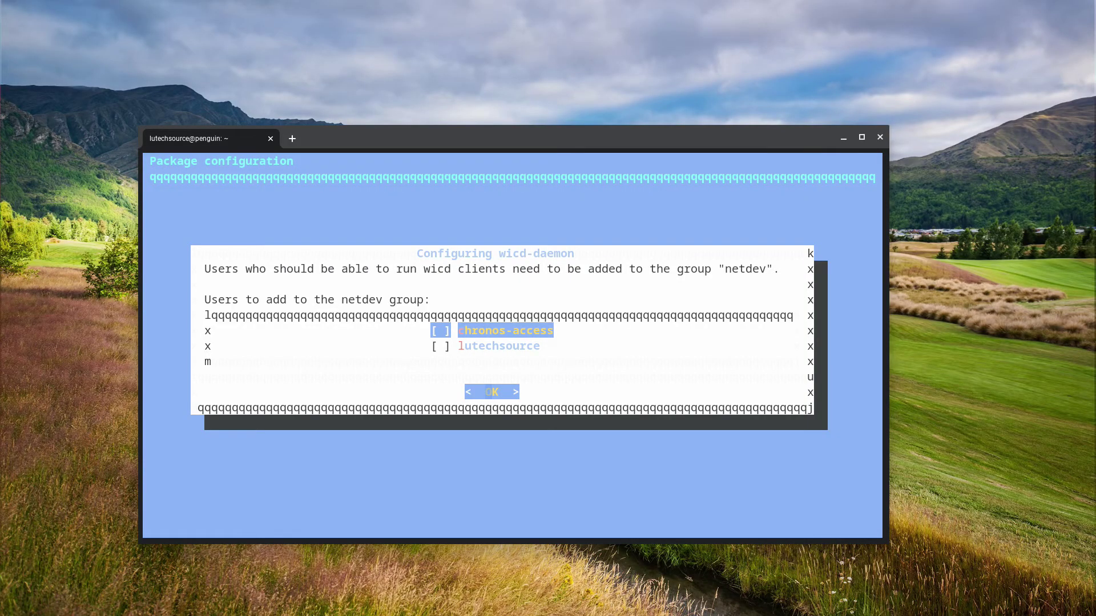
Tick the user in the wicd-daemon netdev checklist and type the gpasswd command adding them to netdev
key("Down")
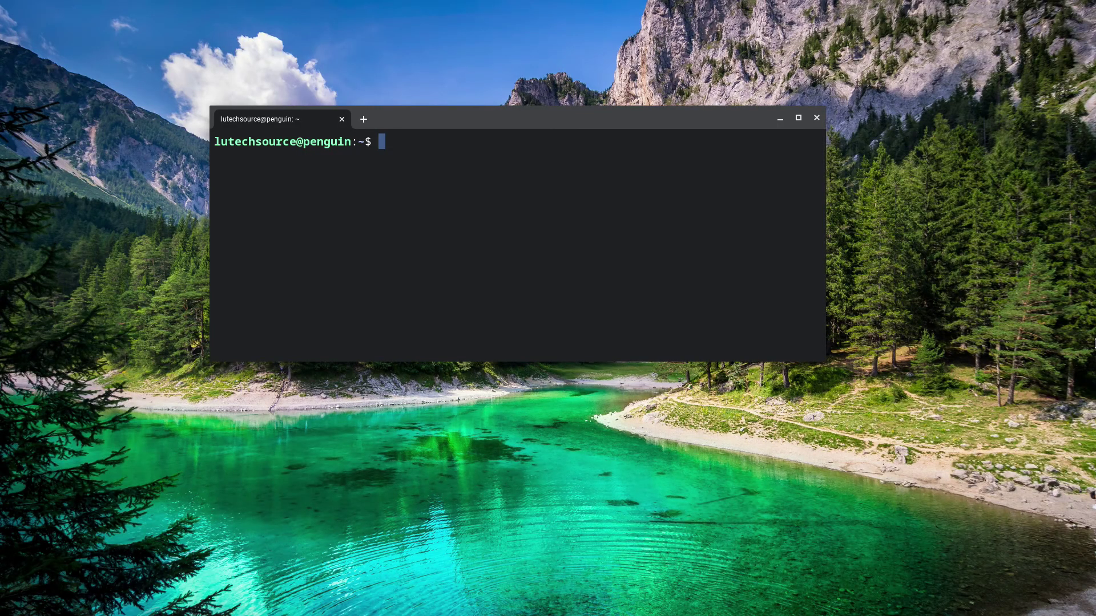
type("sudo gpasse")
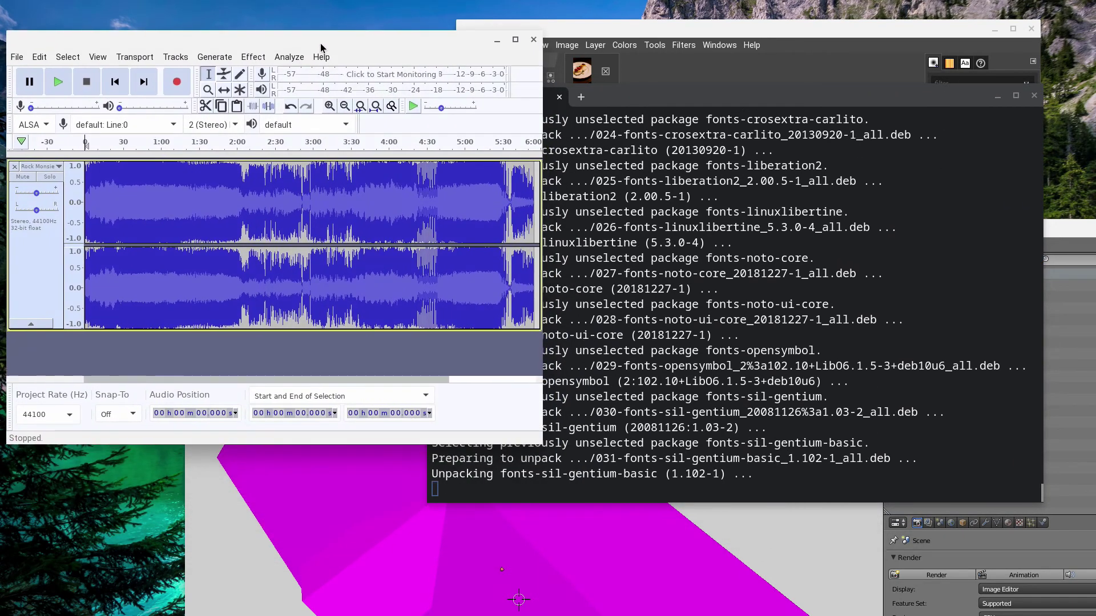
Move the terminal right, shift and narrow Blender, and bring Audacity back to the front
left_click_drag(730, 99, 819, 121)
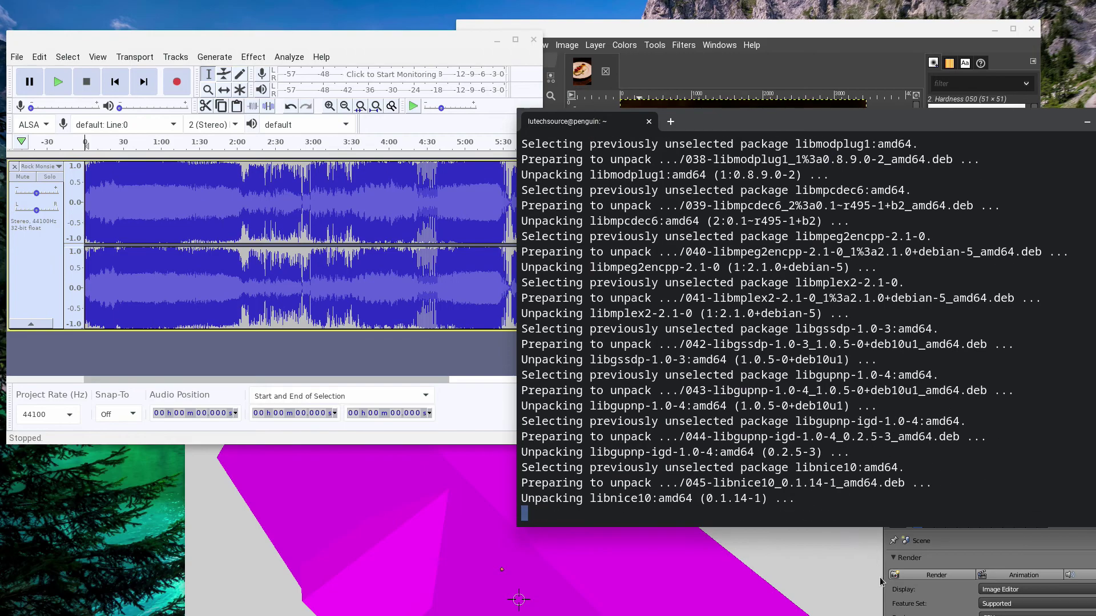
left_click(974, 539)
left_click_drag(970, 225, 712, 399)
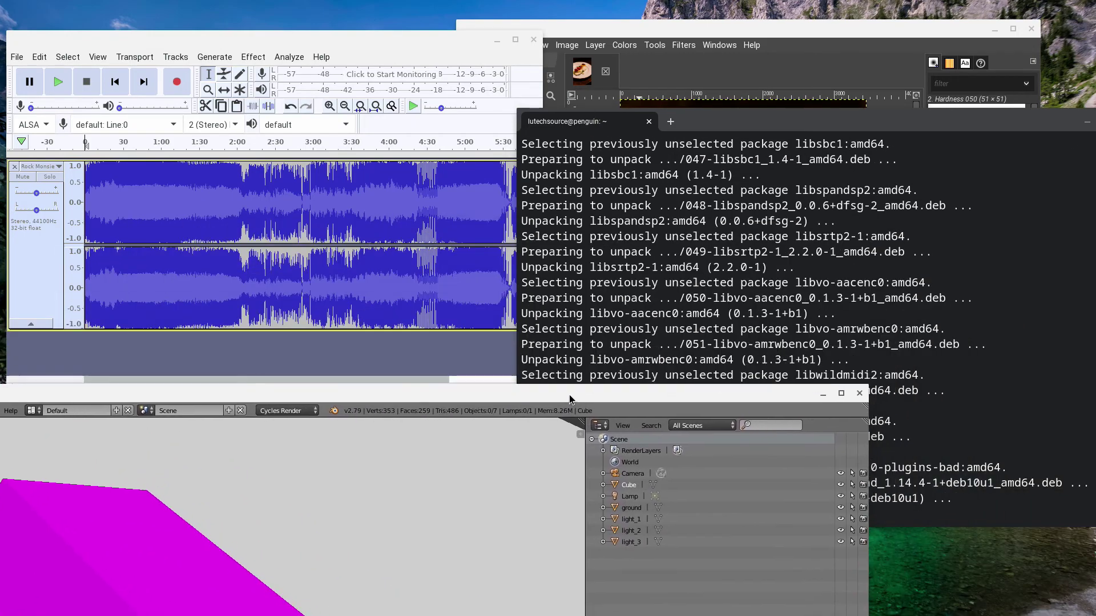
left_click_drag(866, 461, 374, 485)
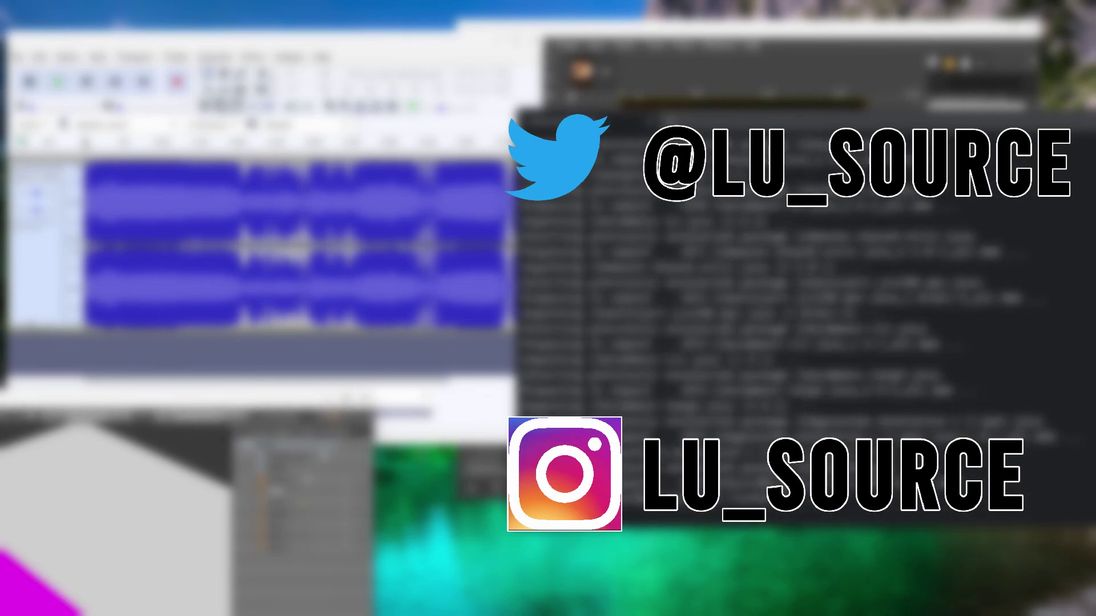
key("alt+Tab")
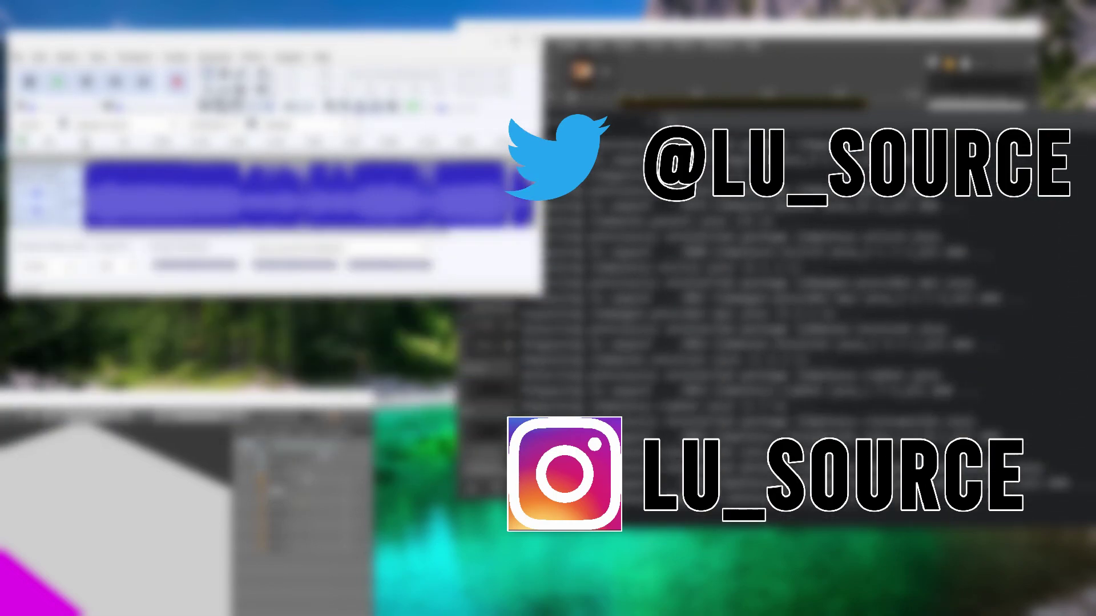